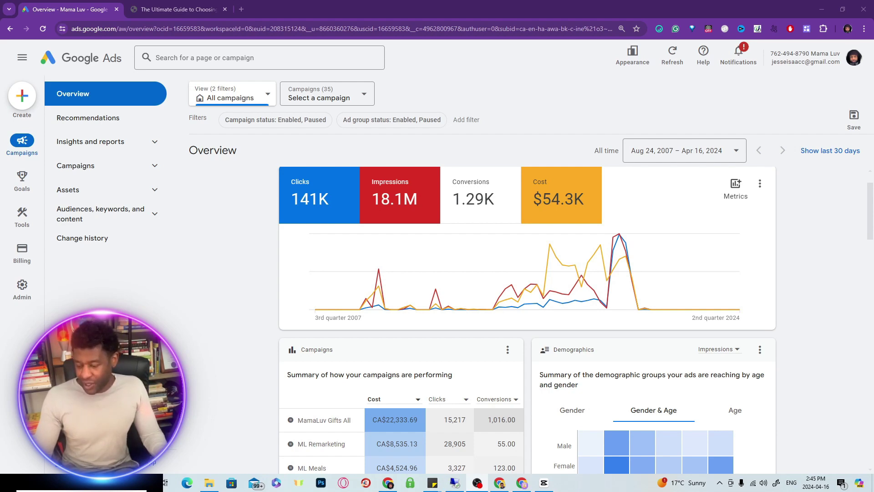
Step: Switch to the browser tab showing 'The Ultimate Guide to Choosing the Best SARM for Fat Loss'
mouse_move(441, 490)
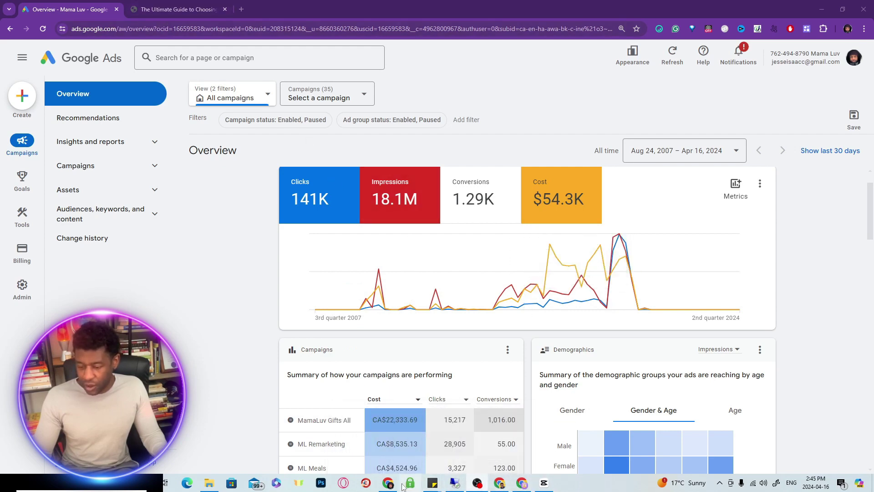
left_click(178, 9)
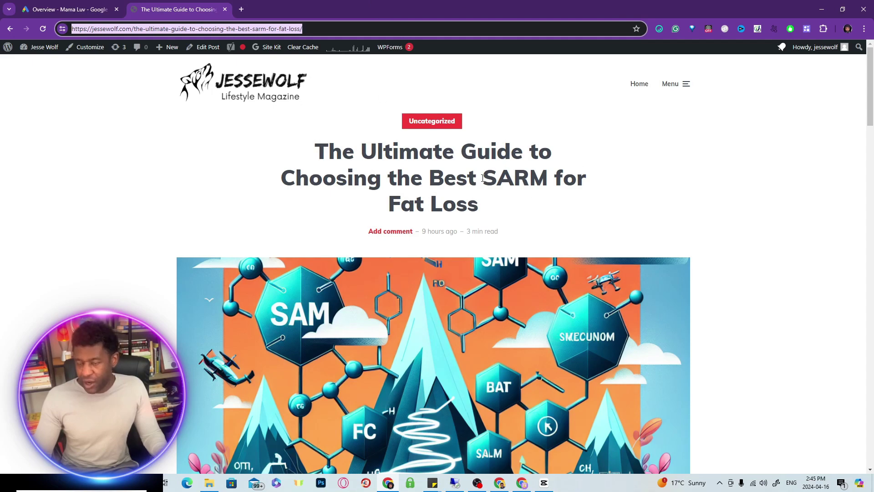
Step: From the JesseWolf home page, open the post 'How a TDEE Calculator Can Help You Reach Your Fitness Goals'
scroll(508, 215, "down", 7)
scroll(436, 214, "up", 4)
scroll(436, 214, "up", 3)
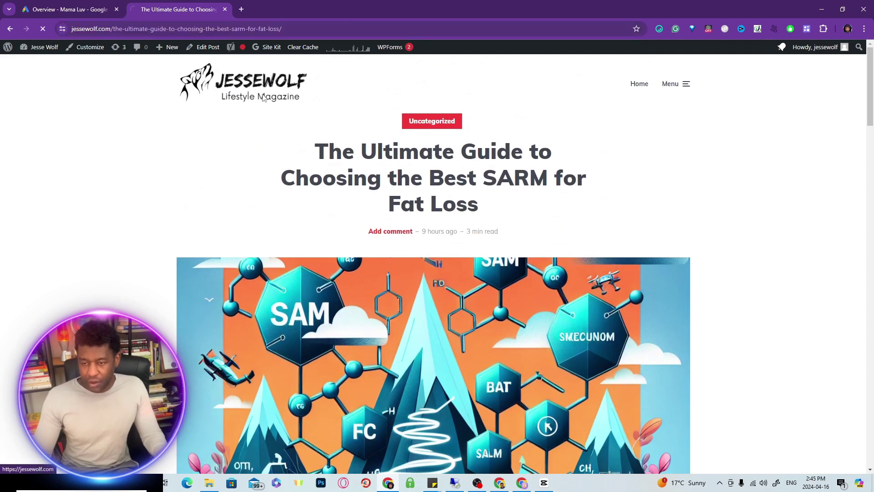
left_click(262, 97)
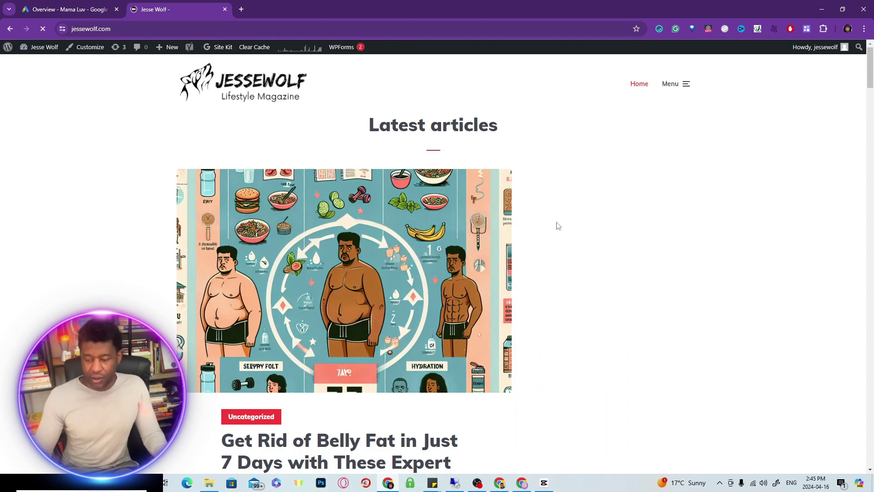
scroll(555, 241, "down", 10)
scroll(557, 241, "down", 15)
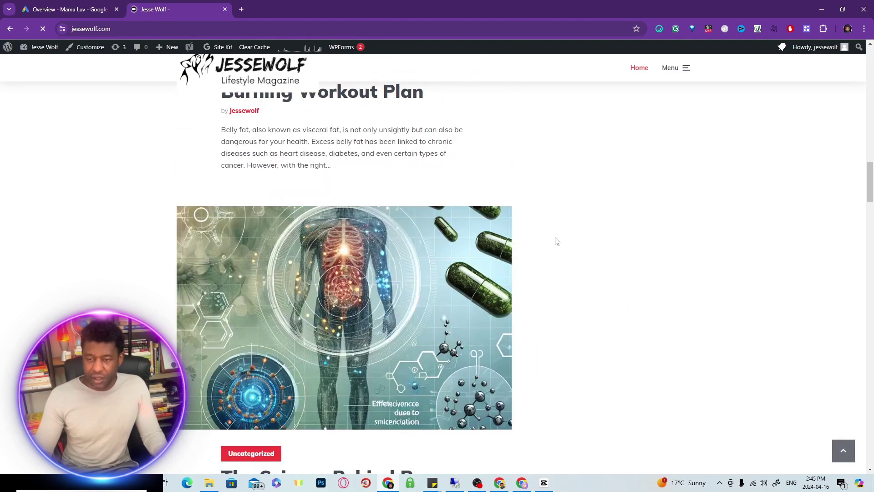
scroll(556, 242, "down", 12)
scroll(556, 242, "down", 15)
scroll(557, 241, "down", 5)
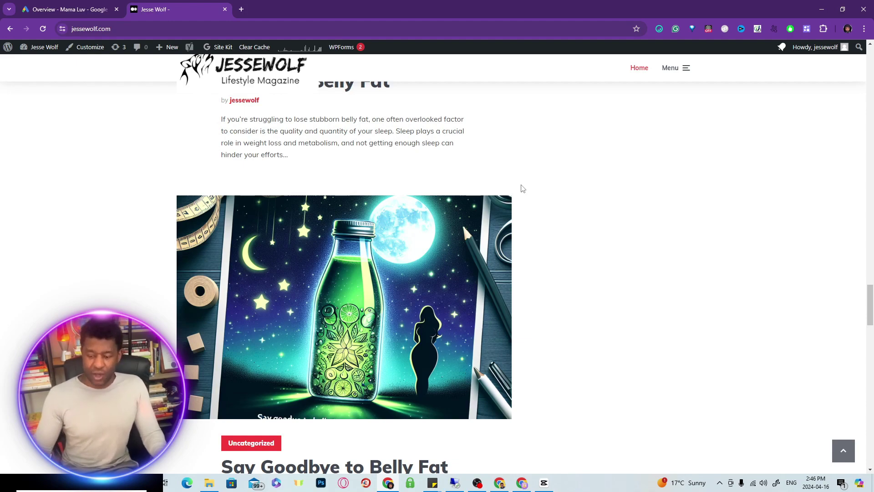
scroll(523, 188, "down", 7)
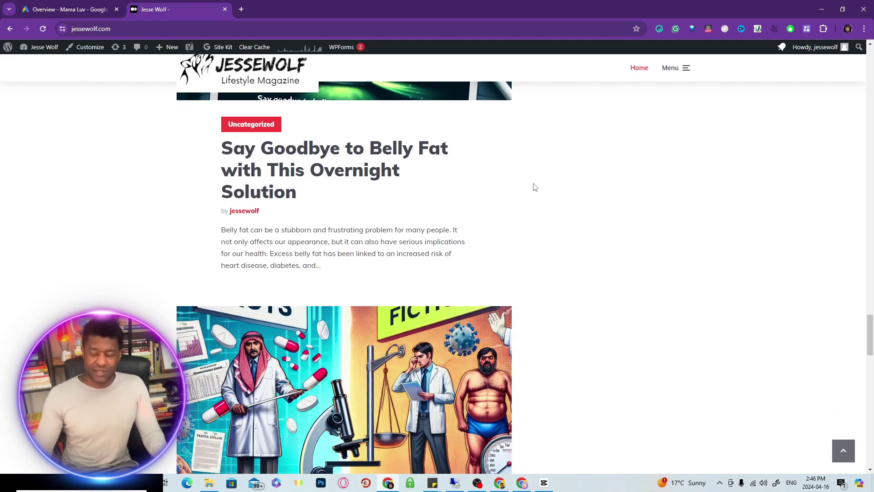
scroll(535, 187, "down", 14)
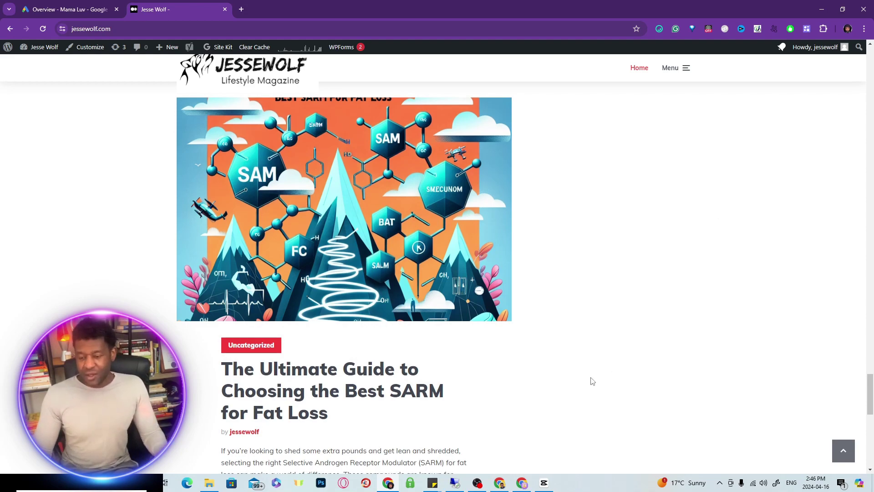
scroll(592, 378, "down", 9)
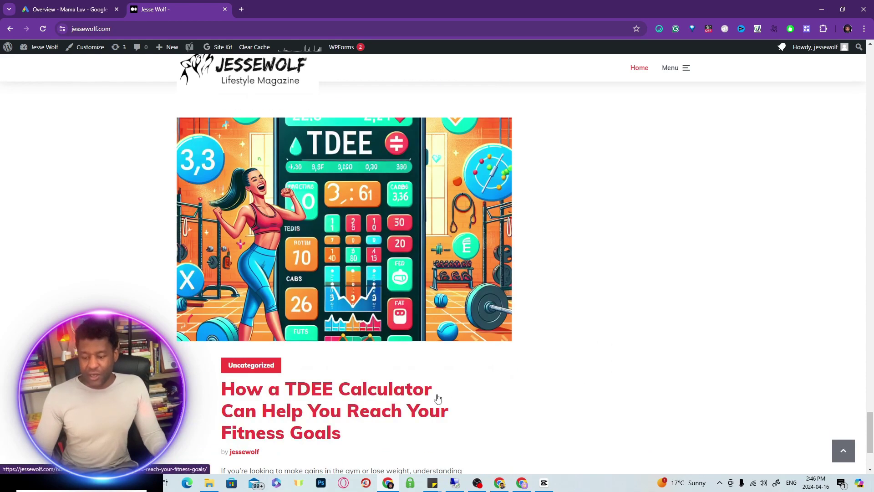
scroll(392, 237, "down", 2)
scroll(365, 282, "up", 2)
left_click(266, 407)
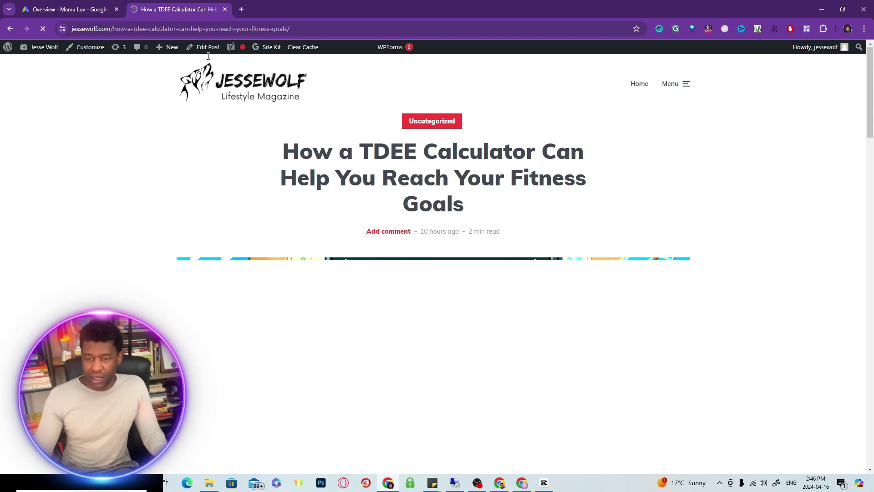
Step: Copy the TDEE Calculator post's web address and switch to the remote desktop
left_click(200, 28)
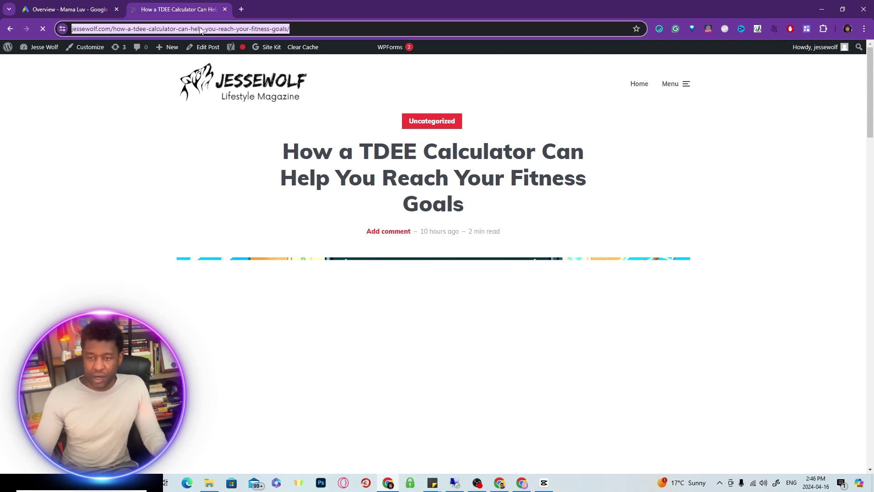
right_click(200, 28)
left_click(227, 111)
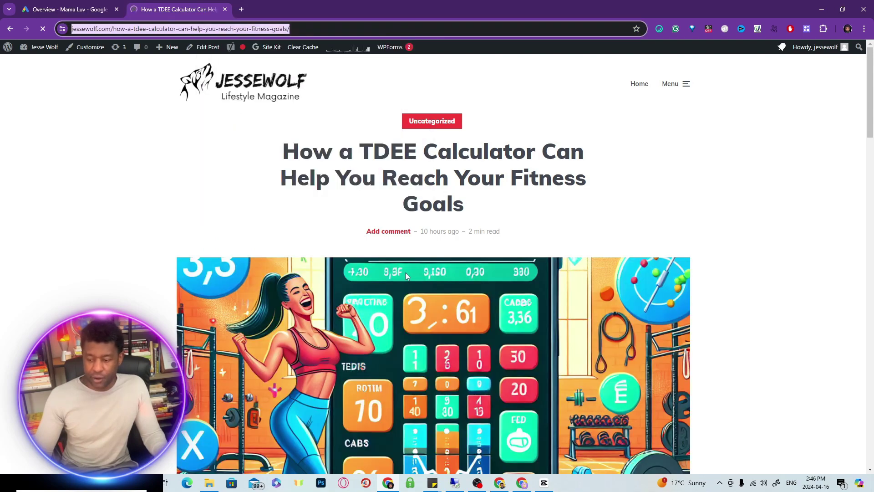
scroll(403, 267, "down", 15)
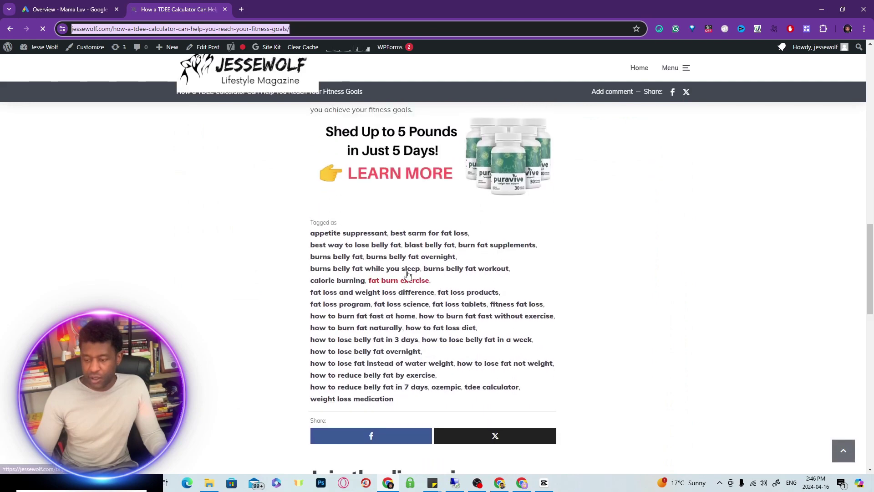
scroll(403, 271, "up", 15)
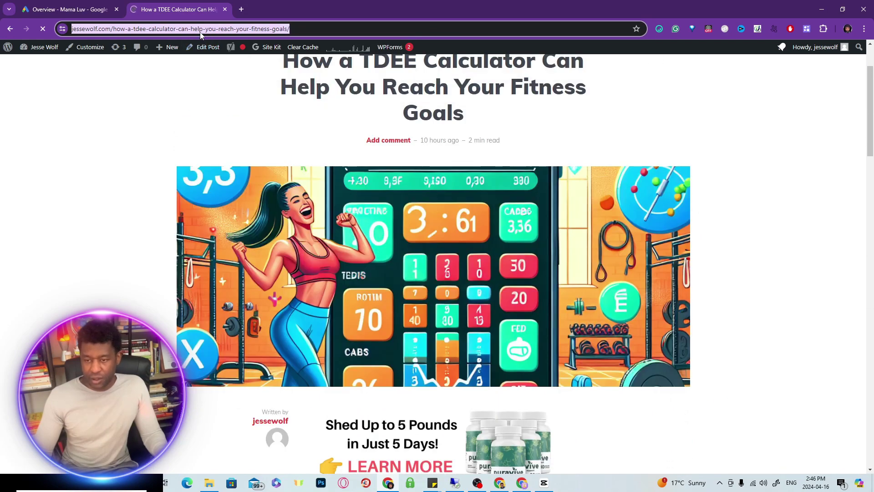
right_click(197, 30)
left_click(239, 117)
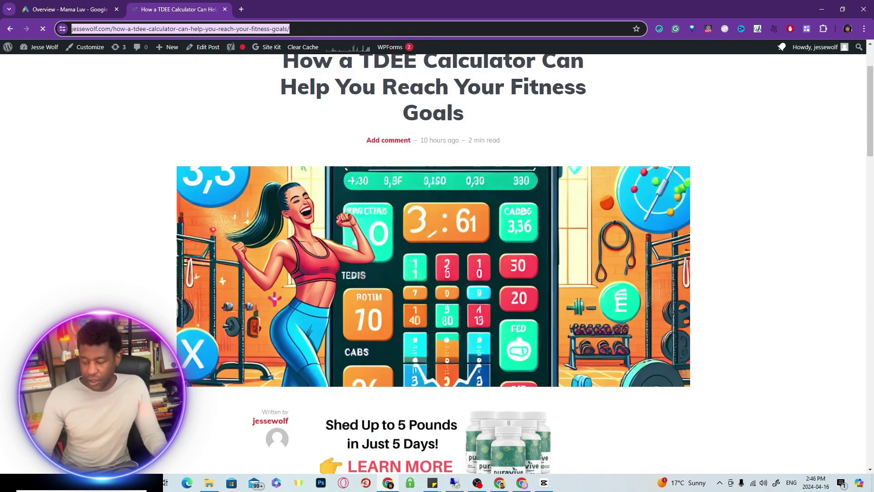
left_click(455, 483)
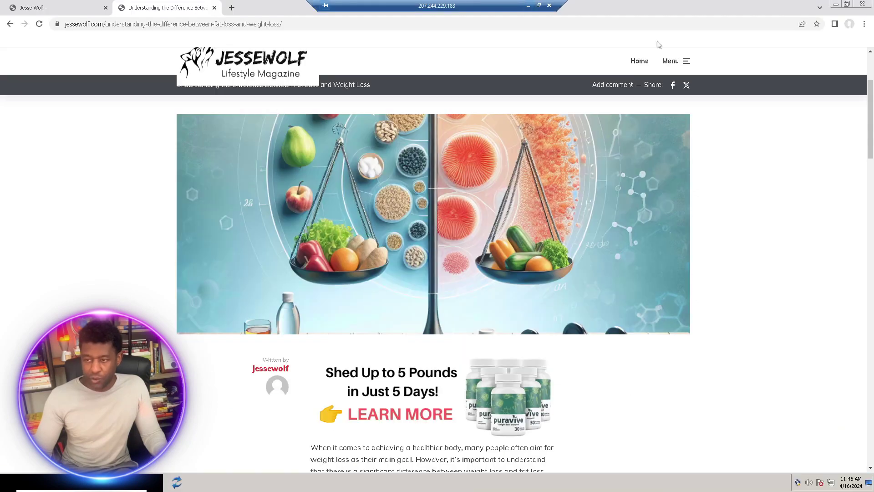
Step: Minimize the remote browser and Web 2.0 Blogs windows and select the Jessewolf.com project
left_click(834, 4)
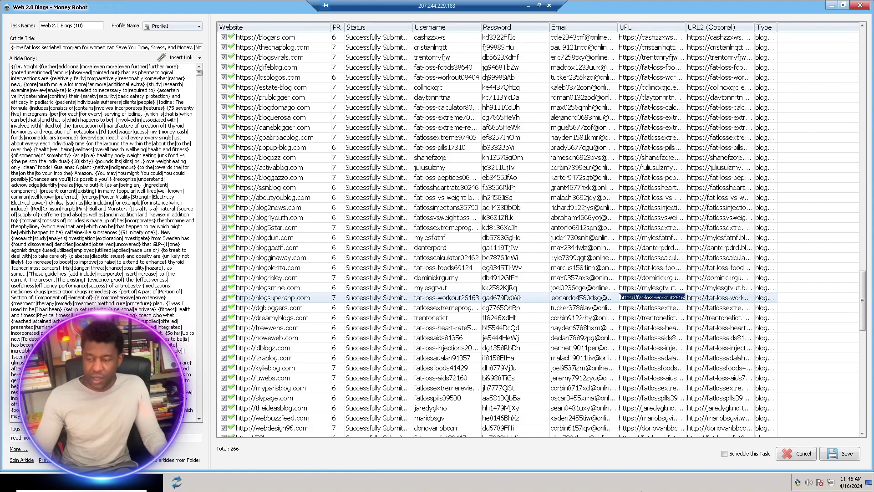
left_click(831, 6)
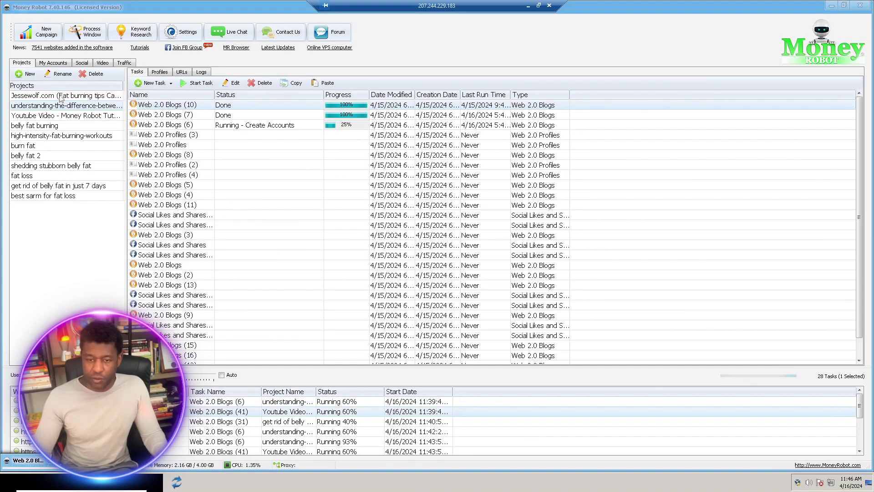
left_click(62, 96)
left_click(51, 197)
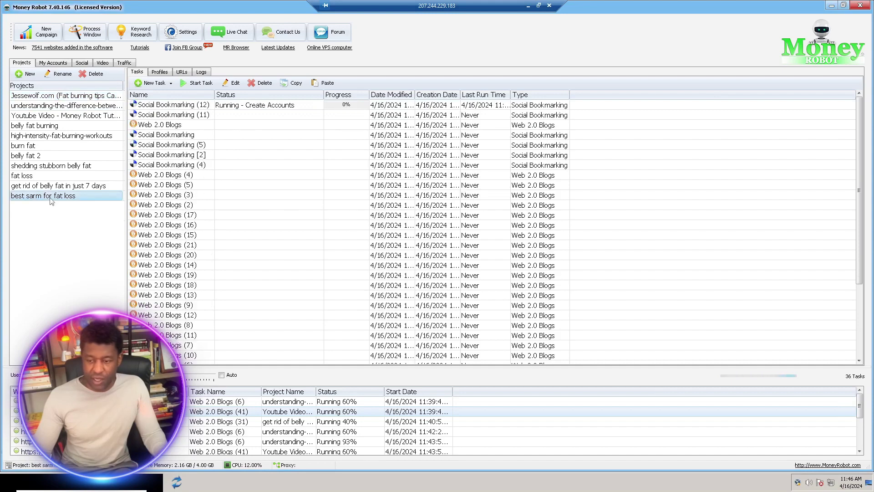
left_click(51, 95)
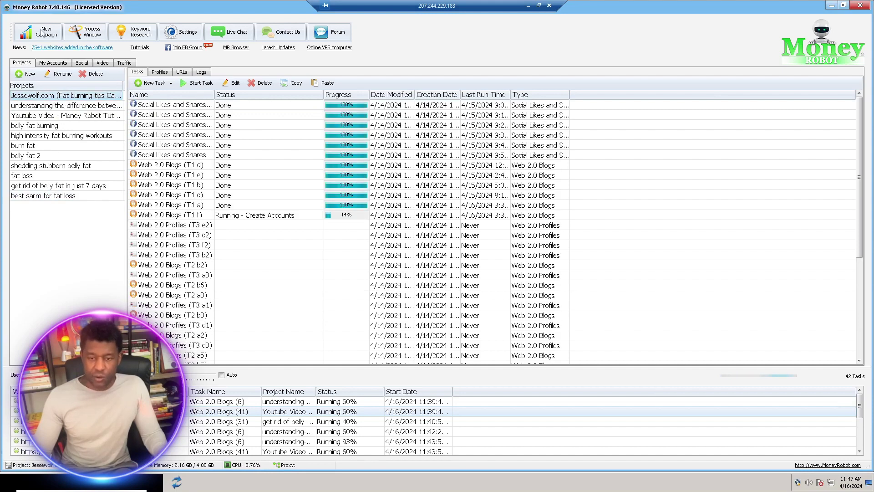
Step: Create a new tiered campaign with the copied TDEE post address as its money site URL
left_click(38, 38)
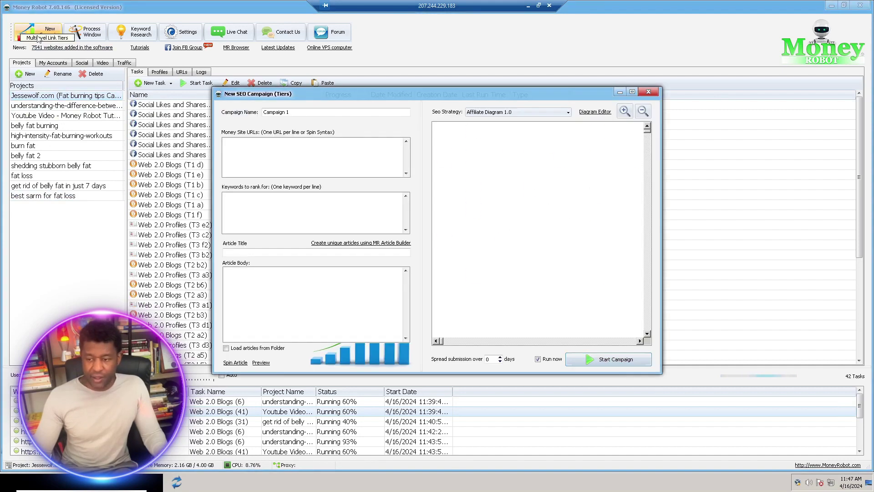
left_click(303, 153)
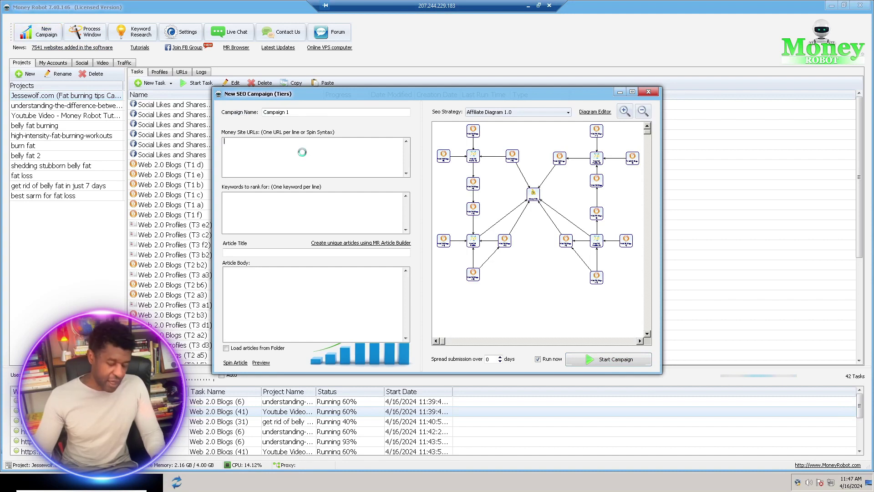
key("ctrl+v")
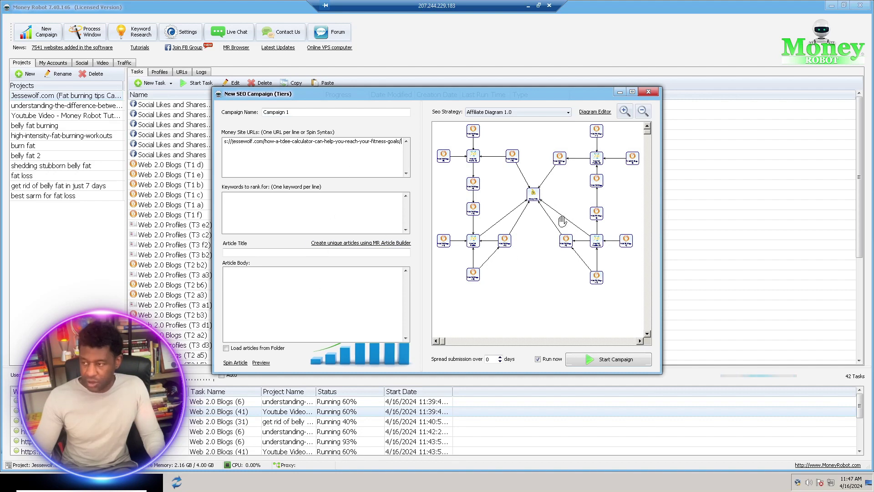
left_click(528, 5)
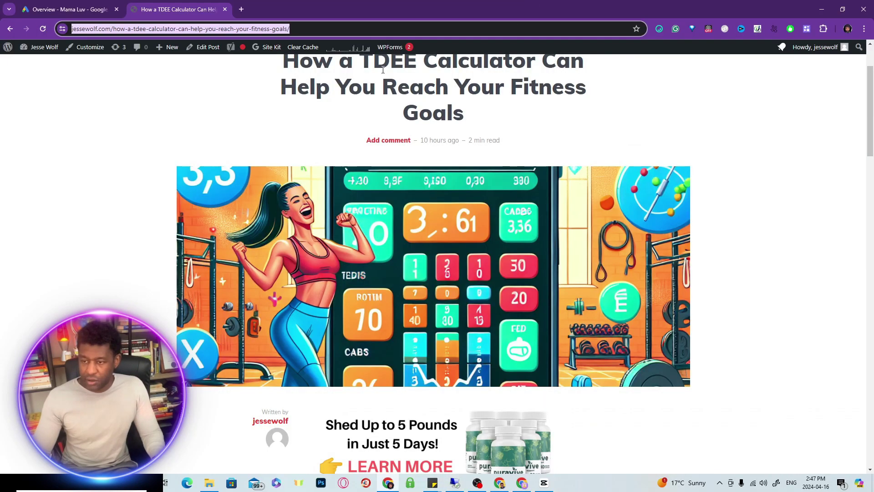
Step: Copy the words 'TDEE Calculator' from the post title and return to Money Robot's campaign form
scroll(341, 158, "up", 2)
left_click_drag(358, 147, 536, 154)
right_click(495, 159)
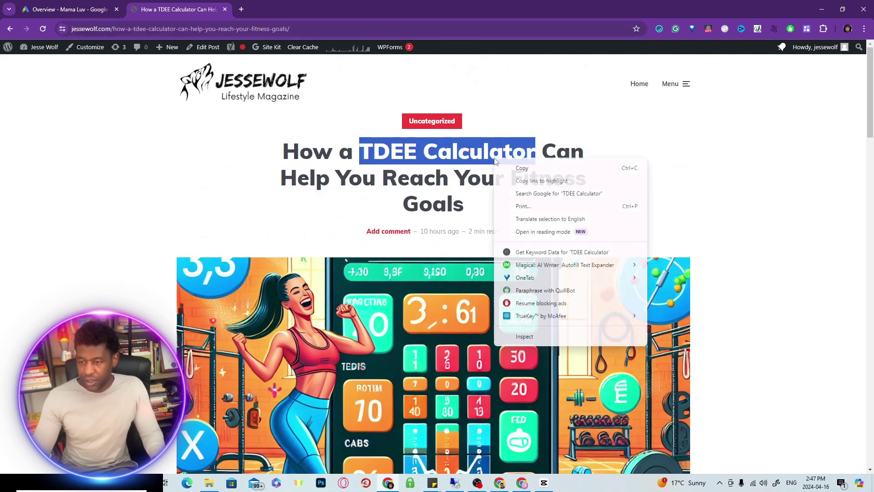
left_click(522, 169)
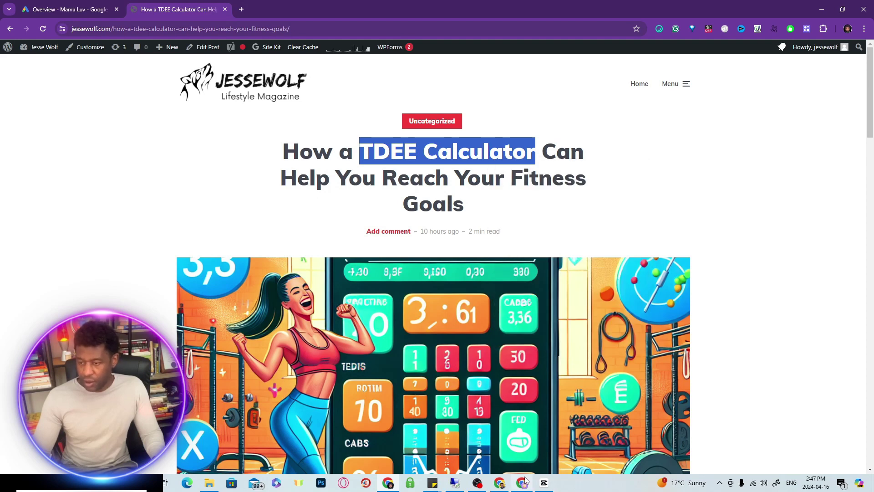
mouse_move(526, 482)
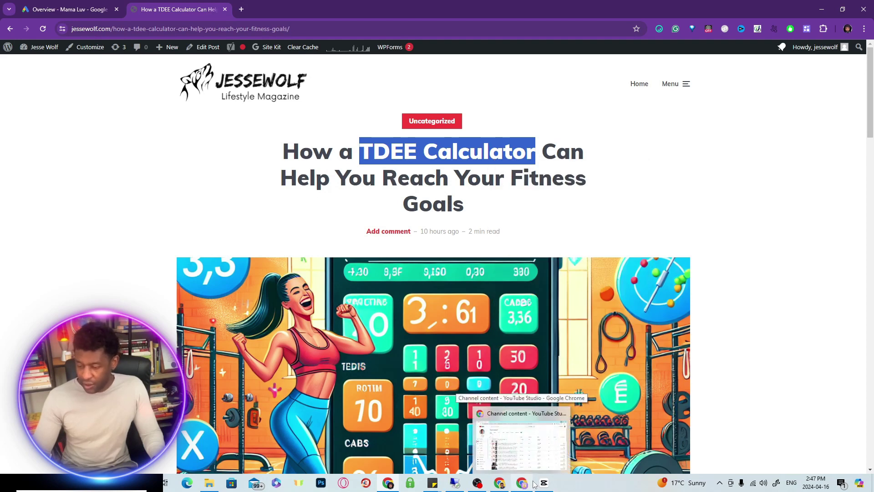
left_click(454, 482)
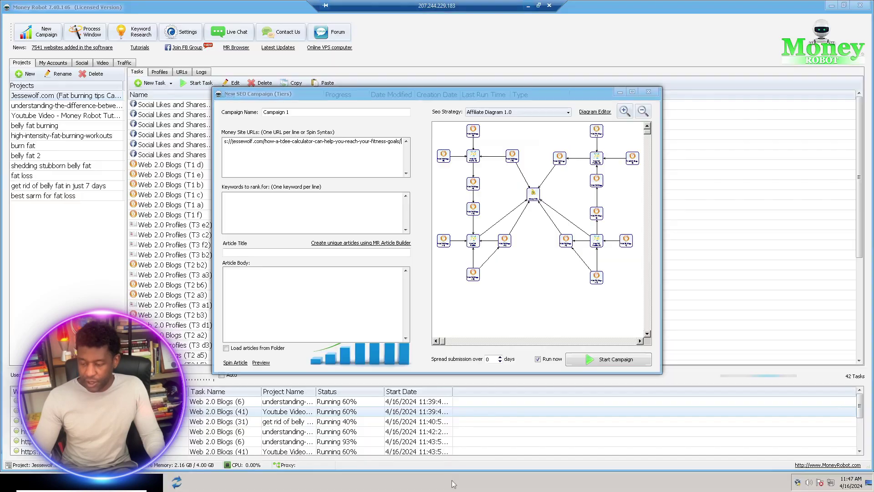
Step: Replace the default campaign name 'Campaign 1' with 'TDEE Calculator'
left_click(287, 112)
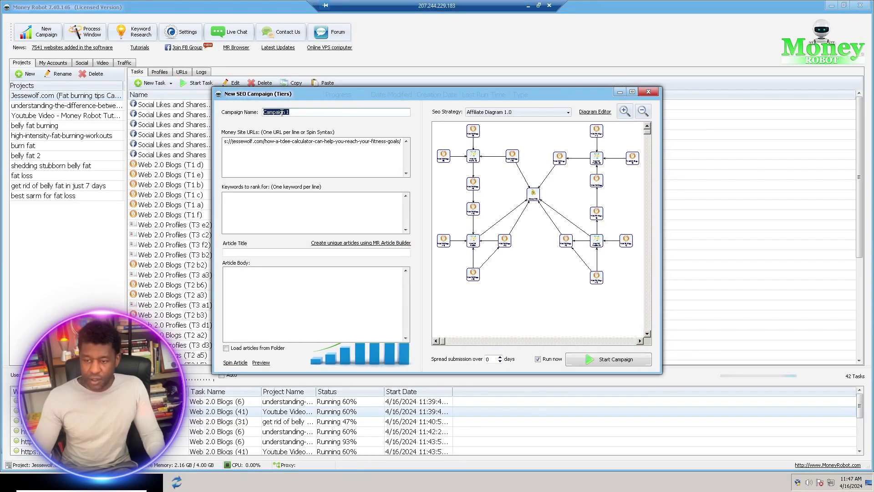
left_click(294, 112)
left_click(294, 112)
type("TDEE Calculator")
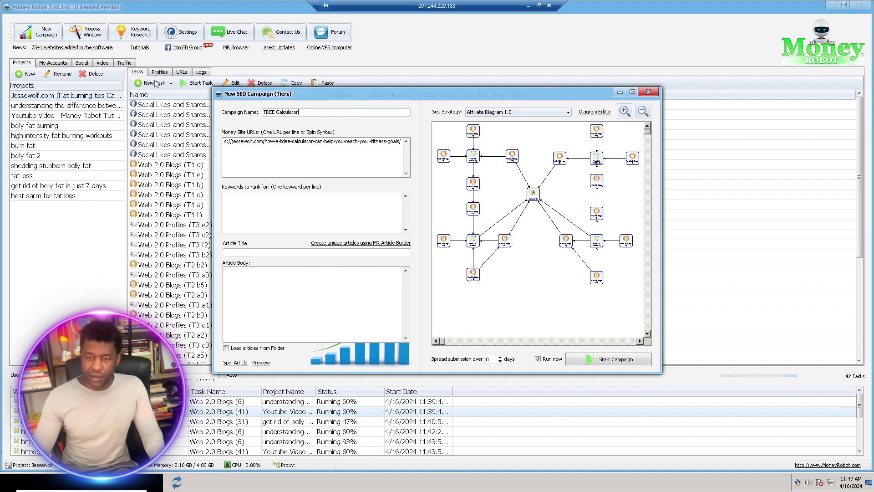
left_click(135, 35)
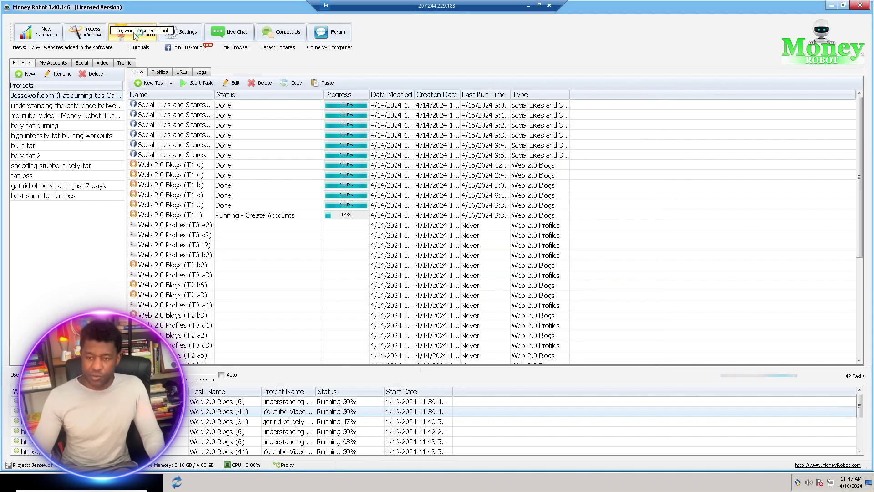
Step: Search keywords for 'TDEE Calculator', copy all 52 related results, and close Keyword Research
left_click(396, 145)
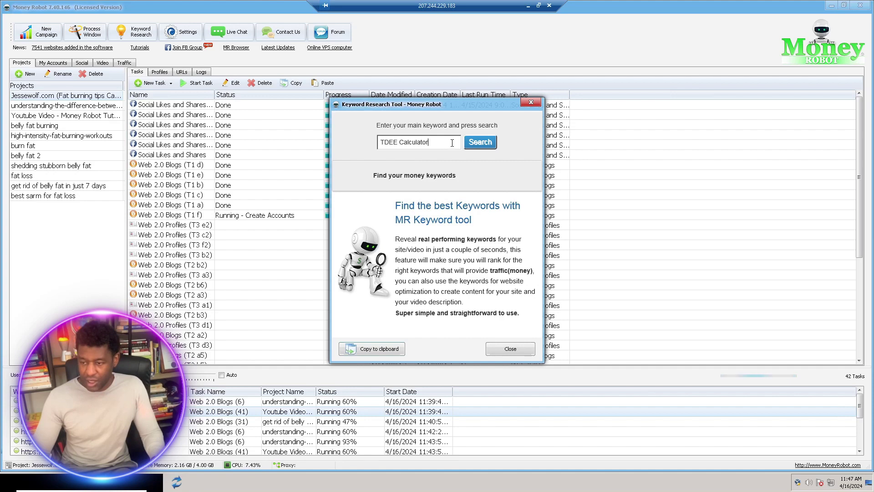
left_click(481, 143)
scroll(464, 254, "down", 3)
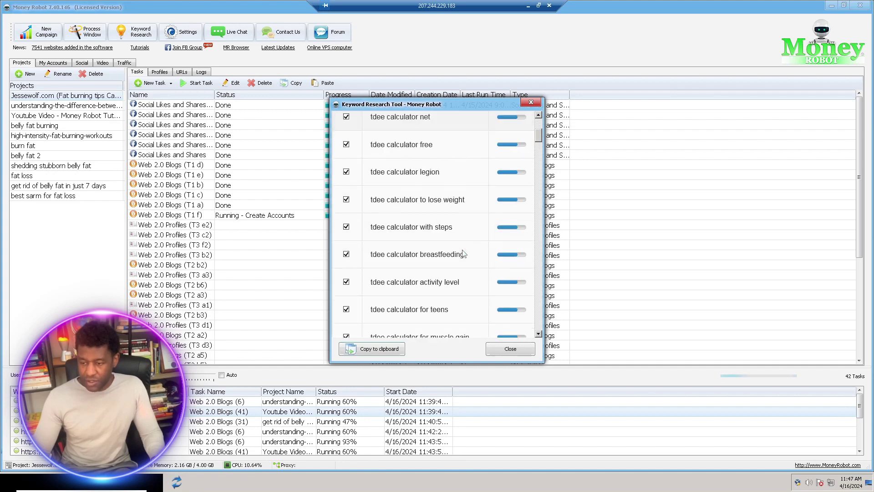
scroll(464, 254, "down", 10)
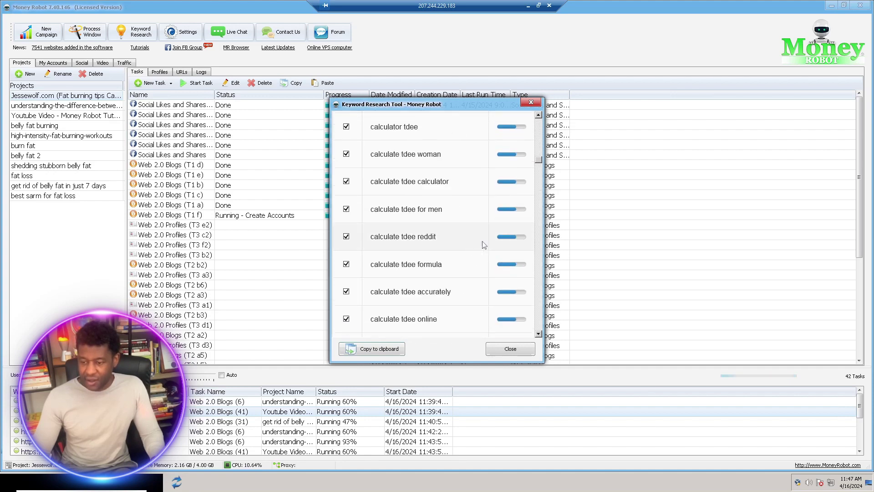
left_click_drag(539, 156, 545, 118)
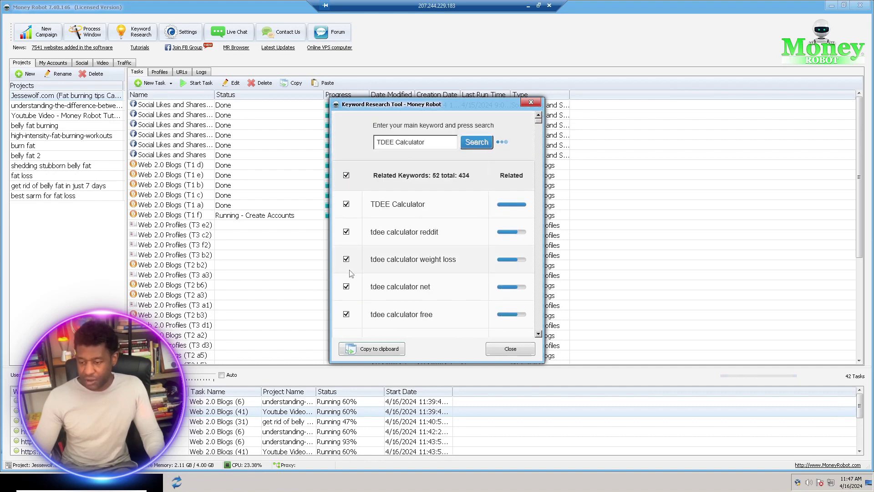
scroll(350, 282, "down", 10)
scroll(350, 296, "down", 15)
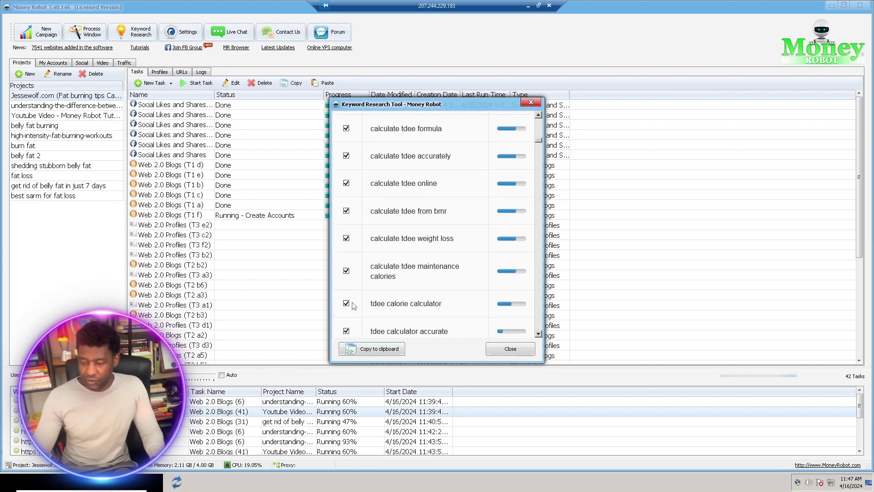
scroll(368, 326, "down", 3)
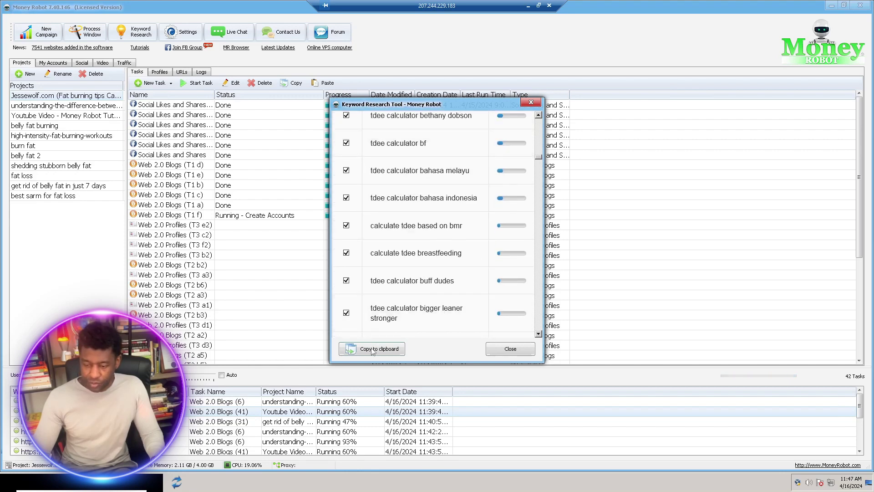
left_click(373, 350)
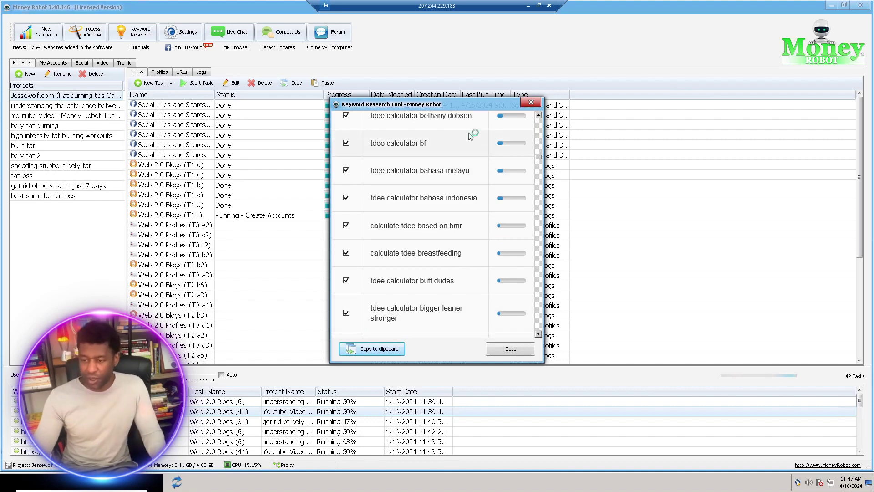
left_click(510, 347)
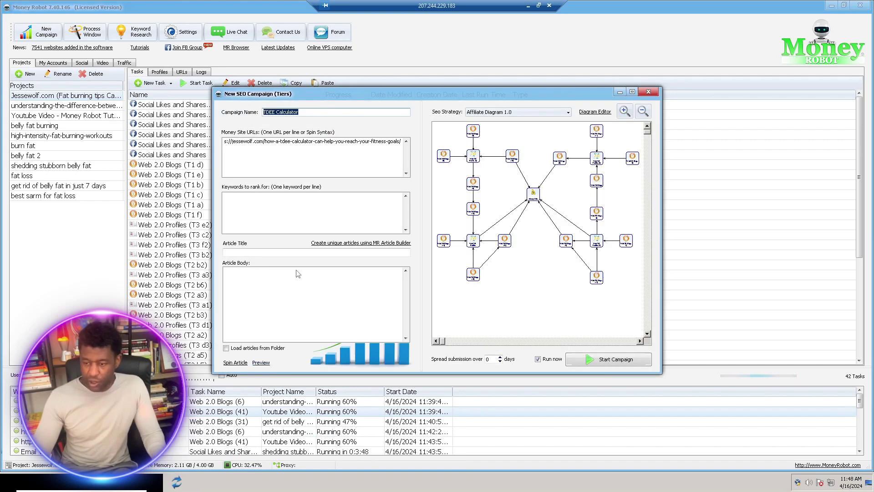
Step: Paste the TDEE keywords into Keywords to rank for, drop the blank line, and enable MR Article Builder
left_click(267, 200)
key("ctrl+v")
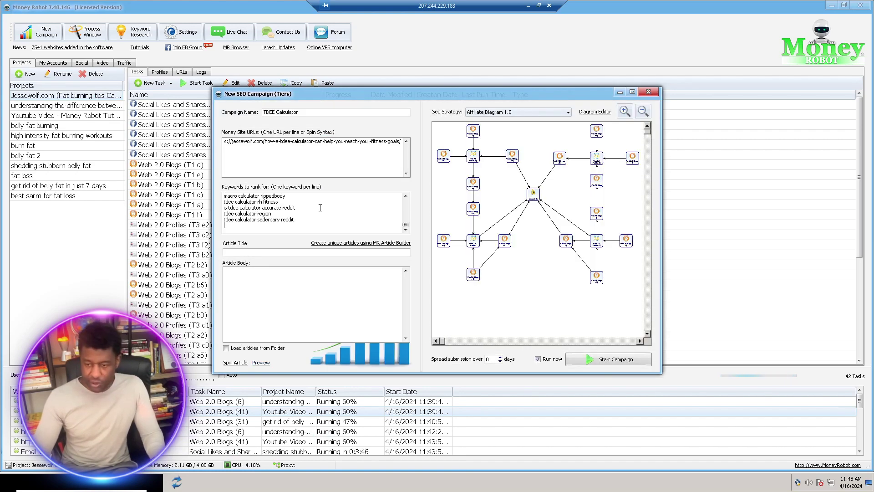
key("BackSpace")
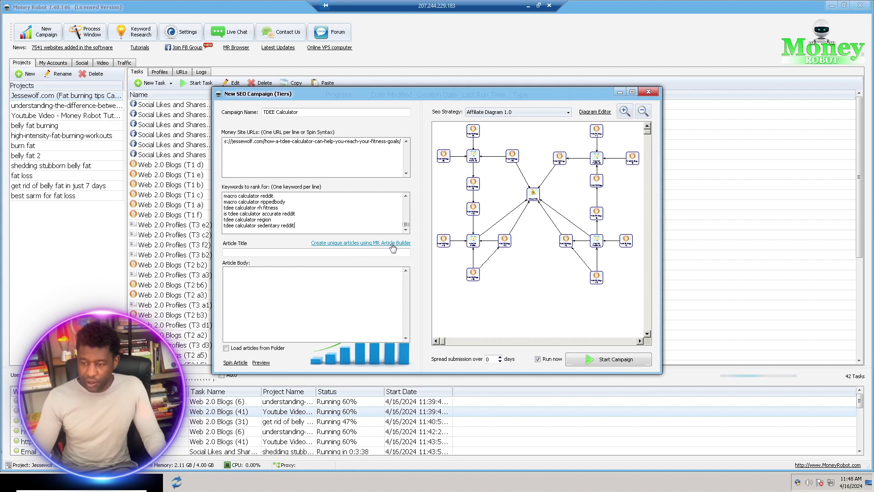
left_click(400, 243)
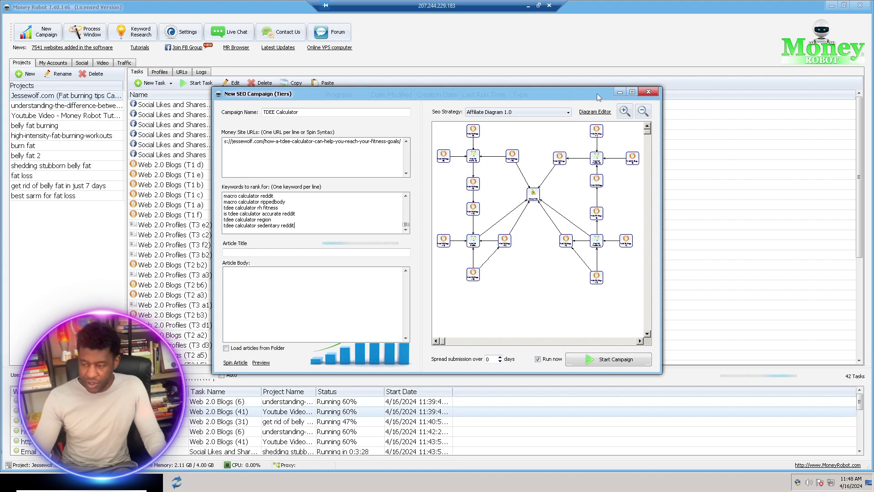
Step: Choose the 'Triumph Power - High Competition - 4 blog network' strategy and maximize the campaign window
left_click(557, 115)
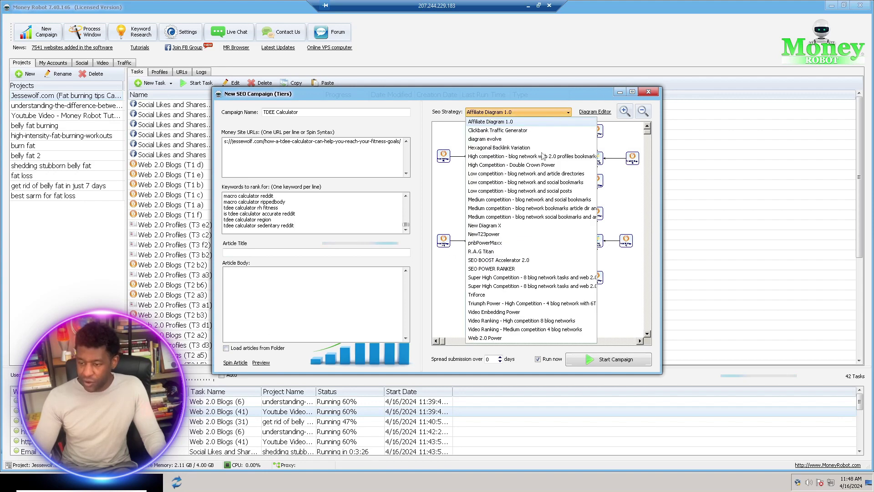
left_click(520, 304)
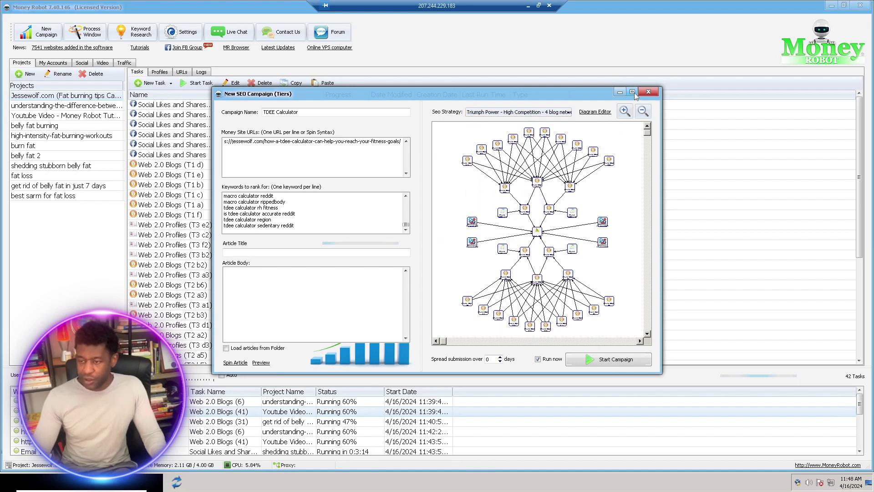
left_click(633, 92)
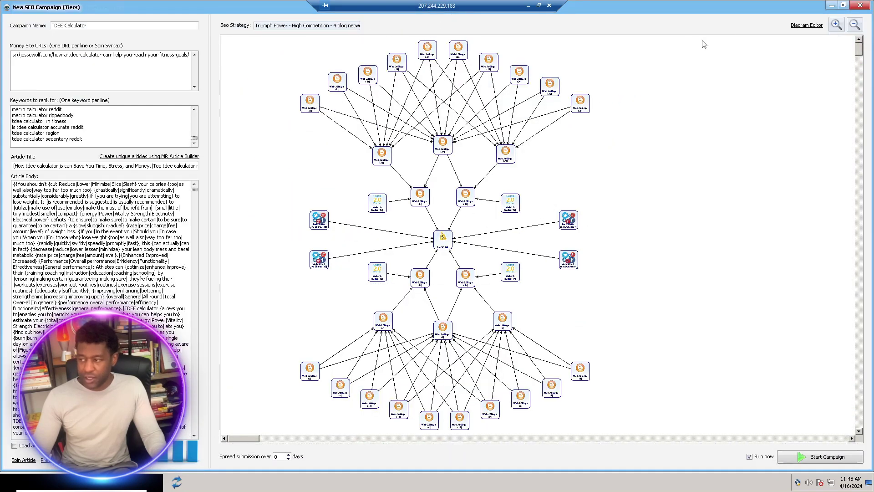
left_click(807, 25)
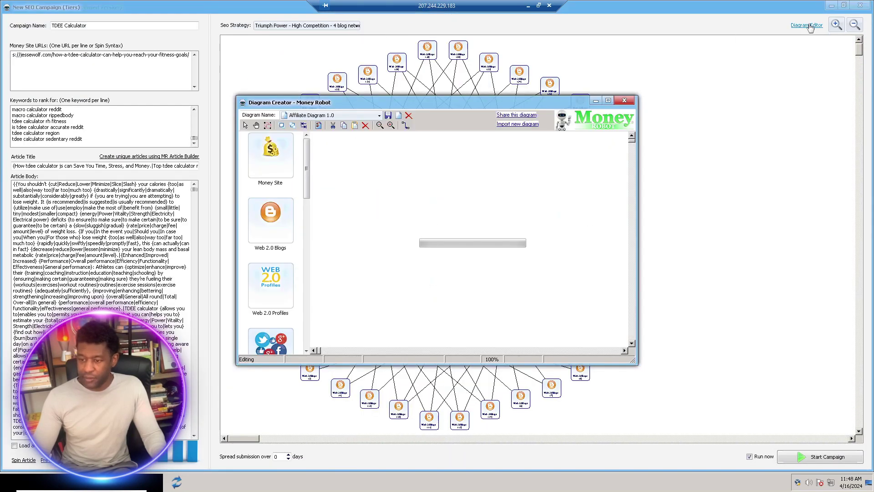
left_click(611, 101)
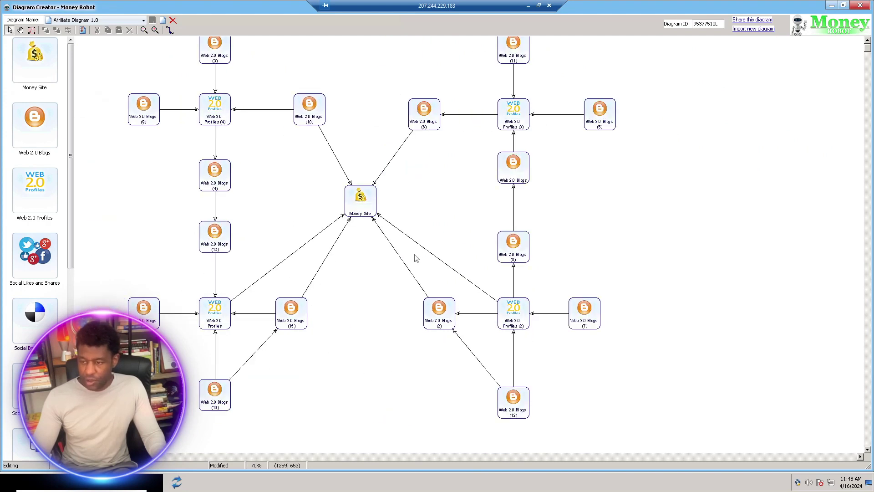
left_click(113, 21)
left_click(115, 212)
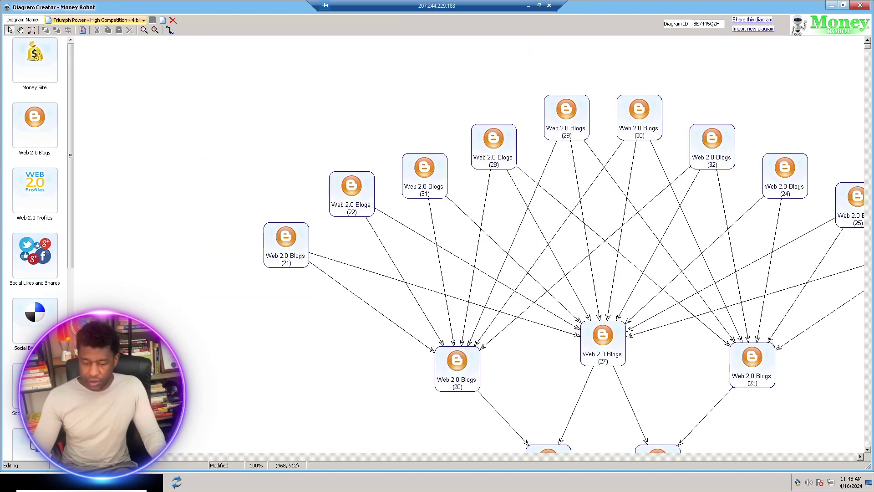
scroll(469, 246, "right", 5)
scroll(469, 246, "left", 2)
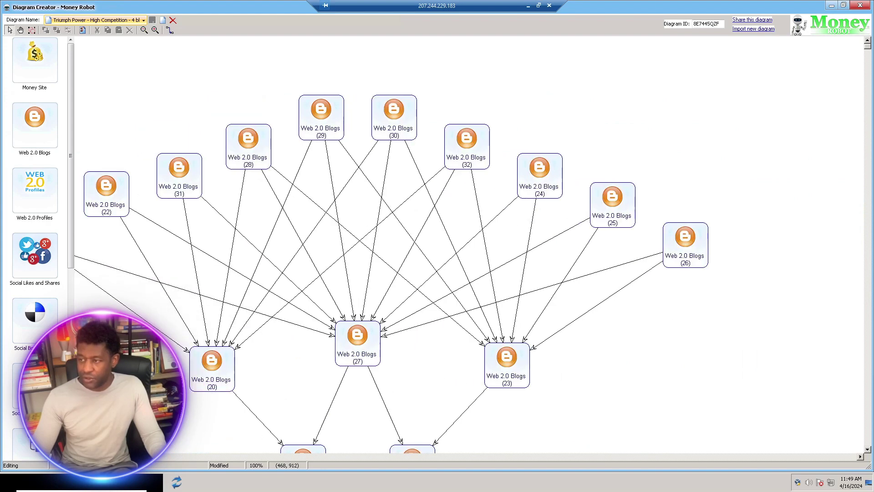
scroll(469, 246, "left", 2)
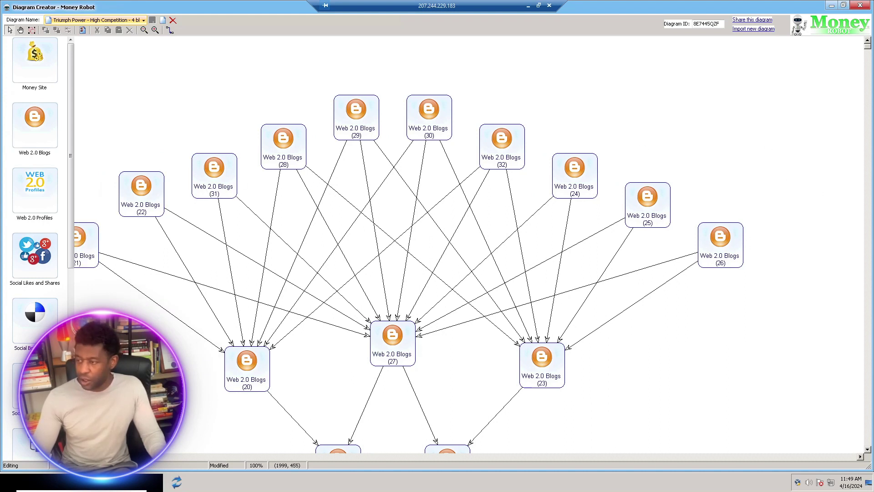
left_click_drag(868, 49, 869, 54)
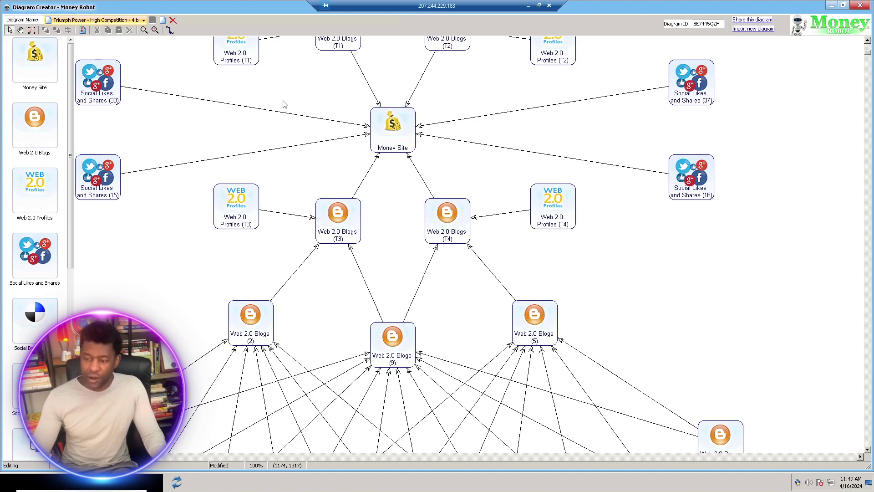
left_click(832, 6)
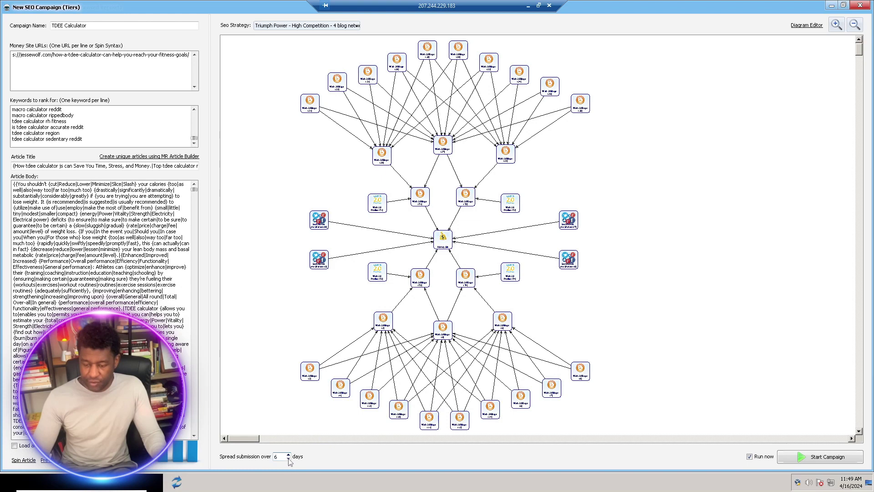
Step: Start the TDEE Calculator campaign, running now with submissions spread over 6 days
left_click(817, 457)
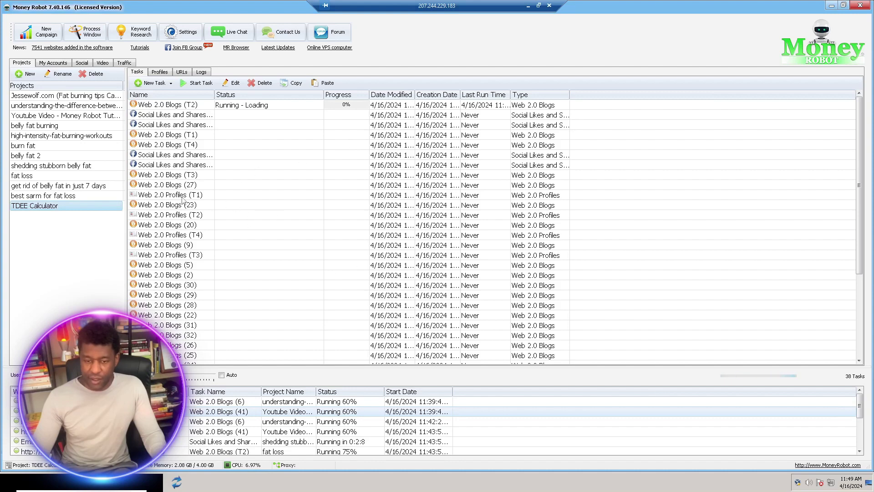
Step: Open the Jessewolf.com project's Web 2.0 Blogs (T1 a) task to view its 266 sites
left_click(43, 107)
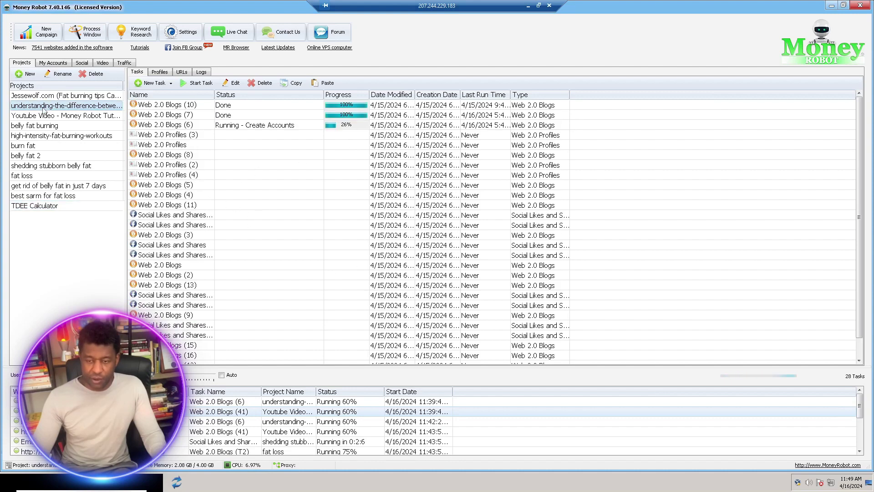
left_click(58, 97)
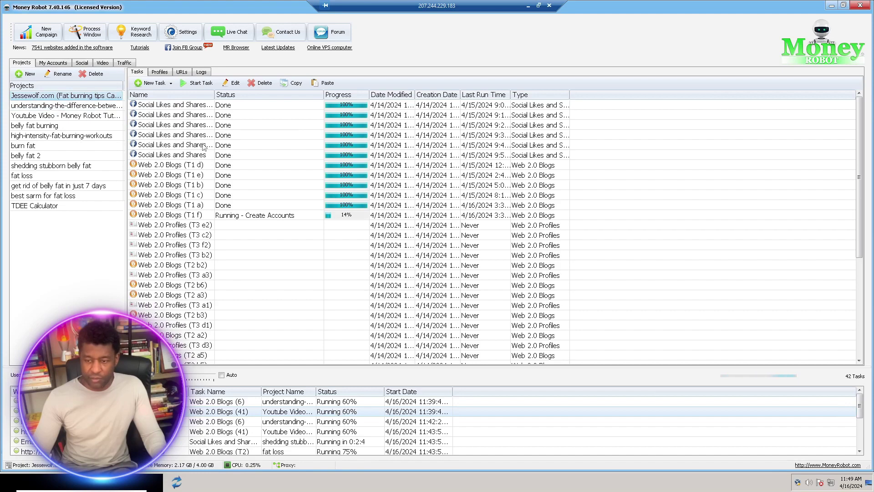
left_click(178, 186)
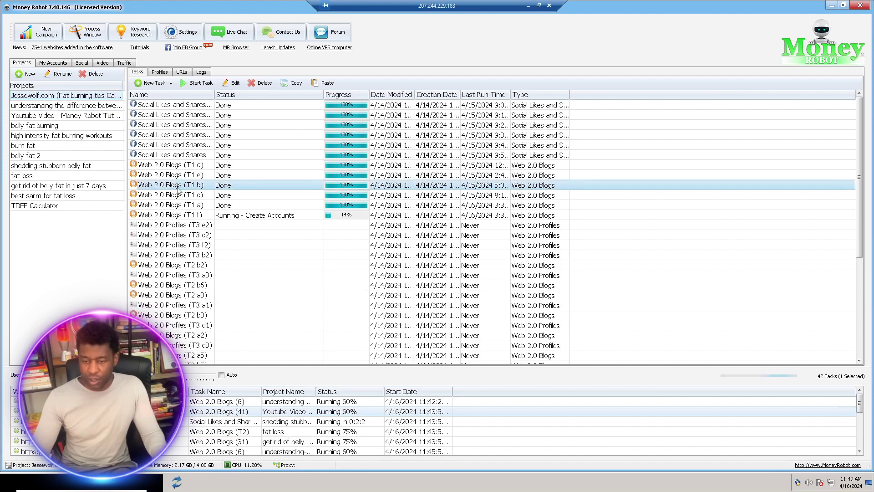
left_click(184, 206)
double_click(184, 207)
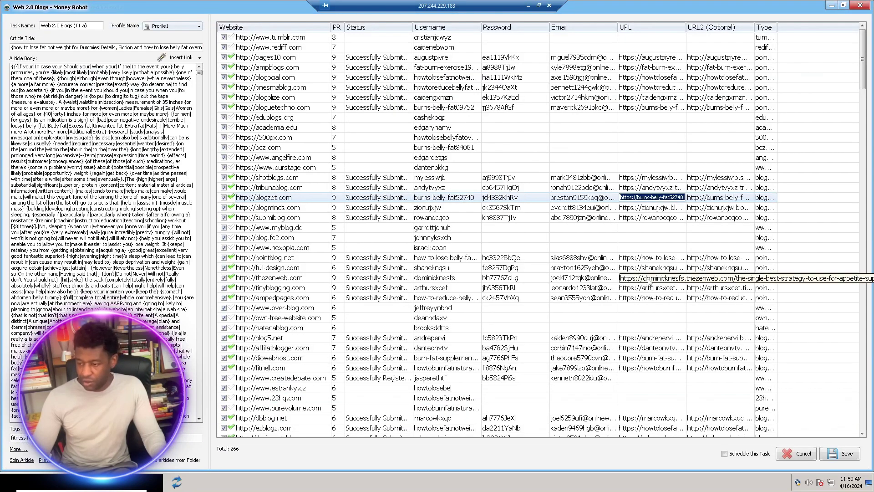
Step: Select the start of the thezenweb backlink URL in the T1 a site list
left_click(650, 279)
left_click(649, 279)
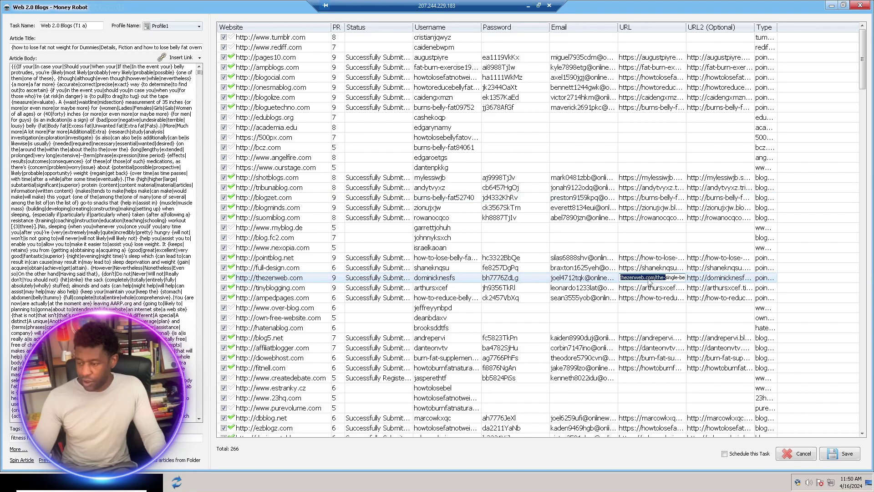
double_click(649, 278)
left_click(649, 278)
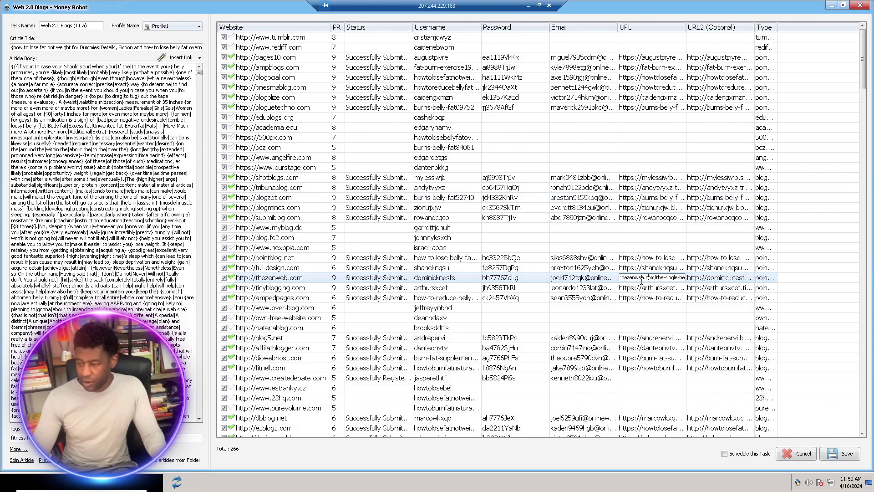
left_click_drag(633, 281, 552, 278)
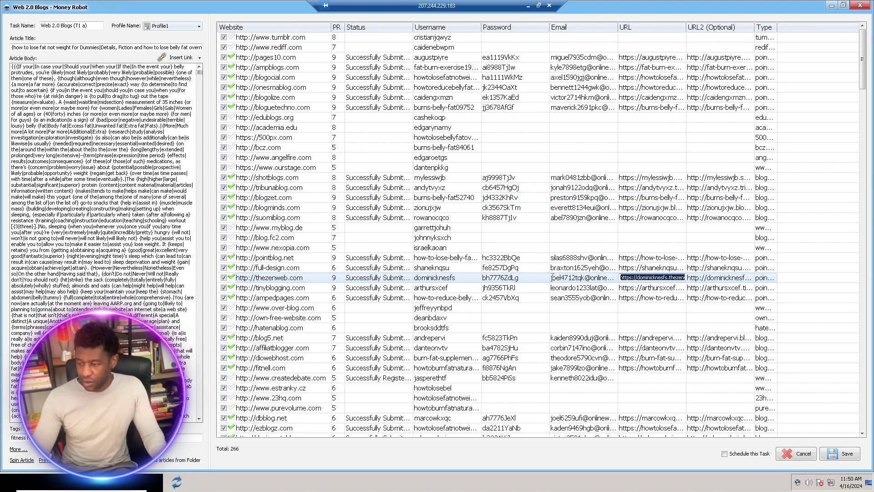
Step: Copy the tinyblogging.com backlink URL from its row
left_click(635, 288)
left_click(635, 288)
right_click(635, 288)
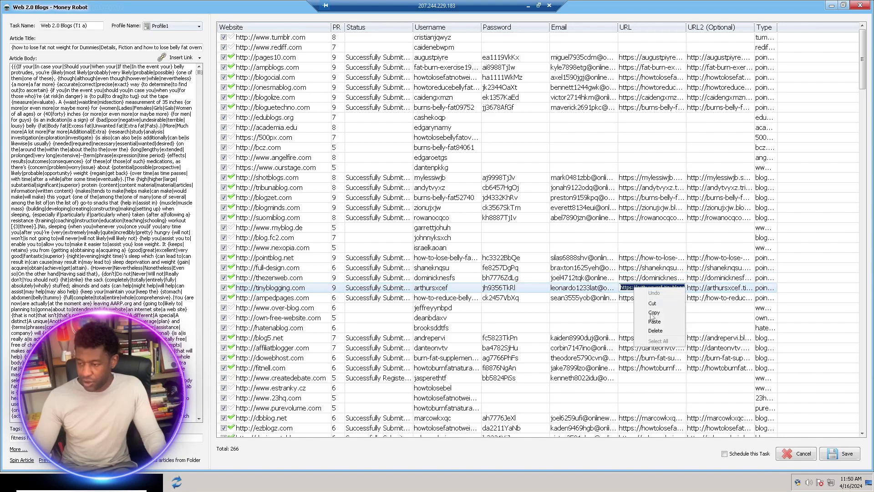
left_click(654, 313)
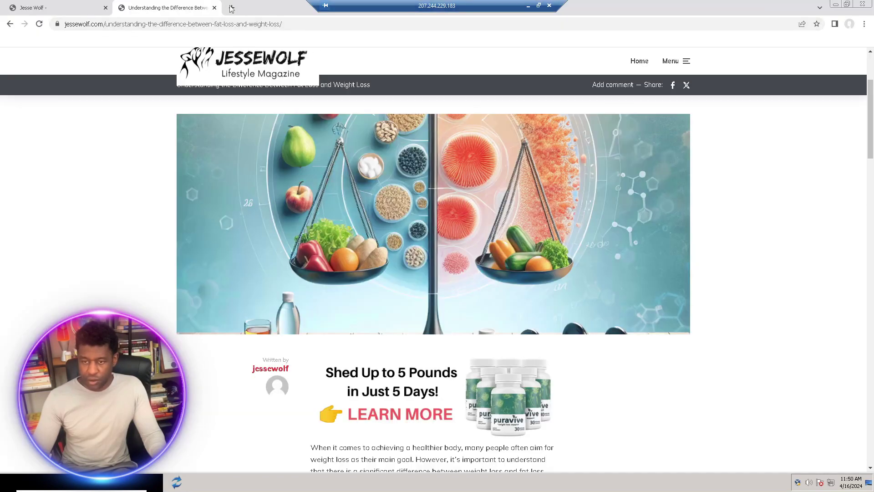
Step: Load the copied tinyblogging backlink post in a new Chrome tab
left_click(231, 9)
key("ctrl+v")
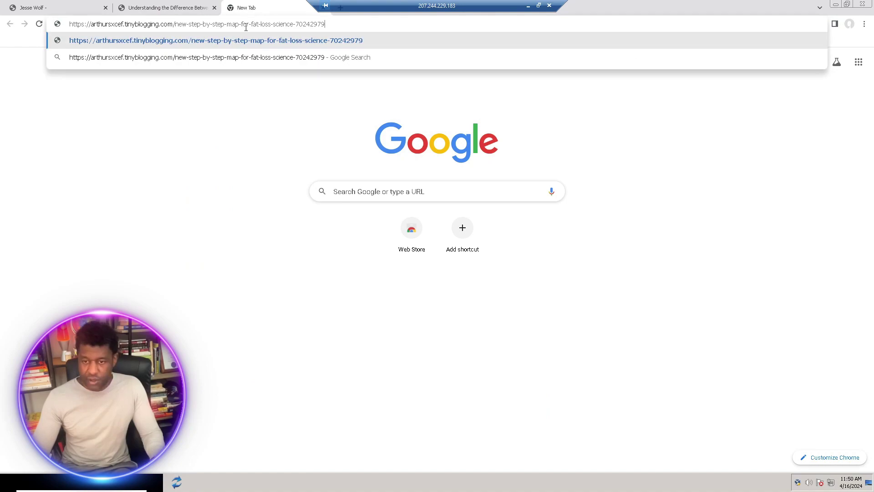
key("Return")
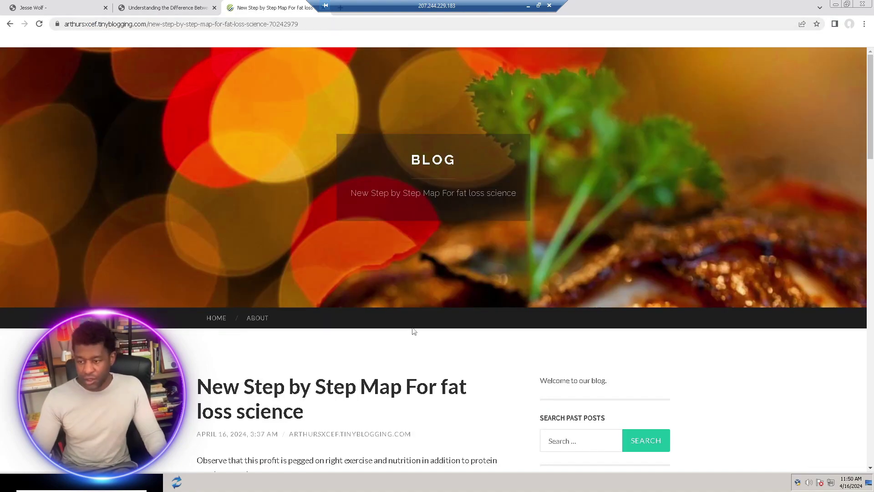
Step: Scroll the post and follow its 'check here' link to the JesseWolf article
scroll(415, 331, "down", 20)
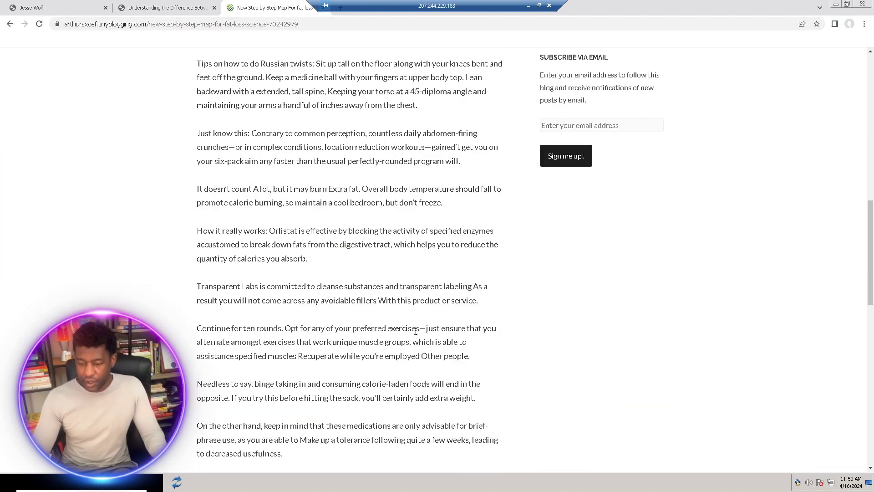
scroll(416, 331, "down", 2)
scroll(415, 331, "up", 10)
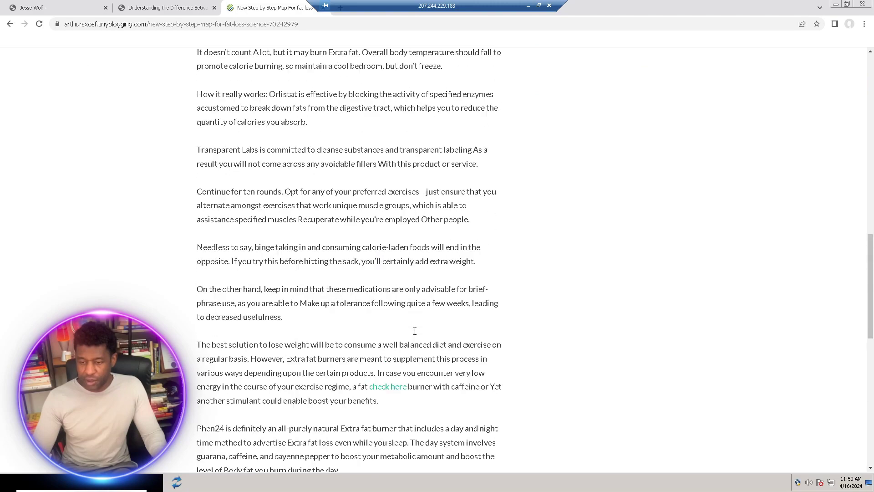
scroll(415, 331, "up", 5)
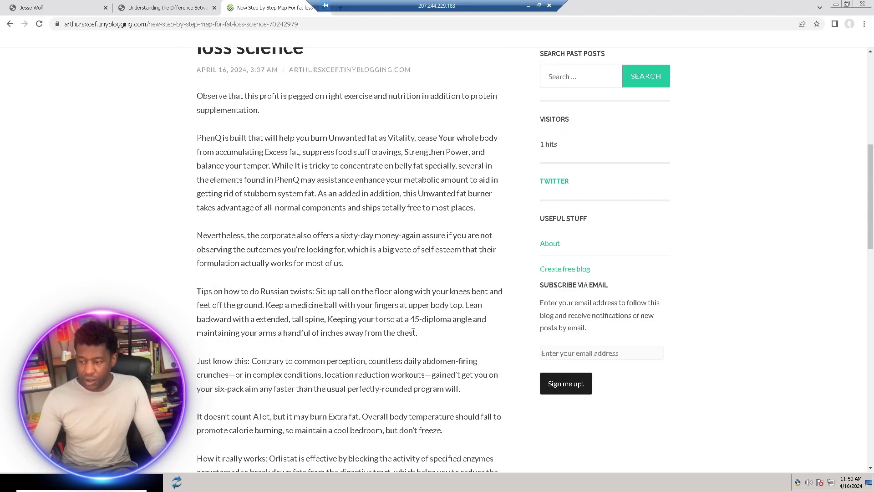
scroll(413, 331, "down", 11)
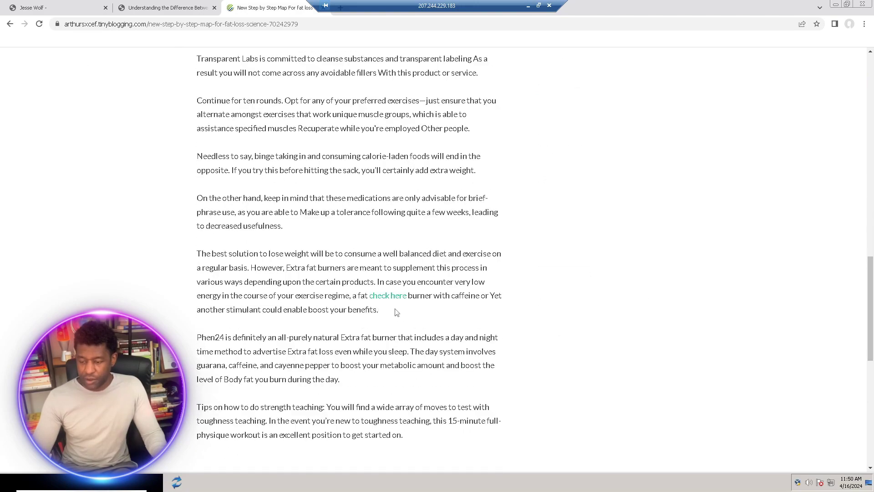
left_click(388, 297)
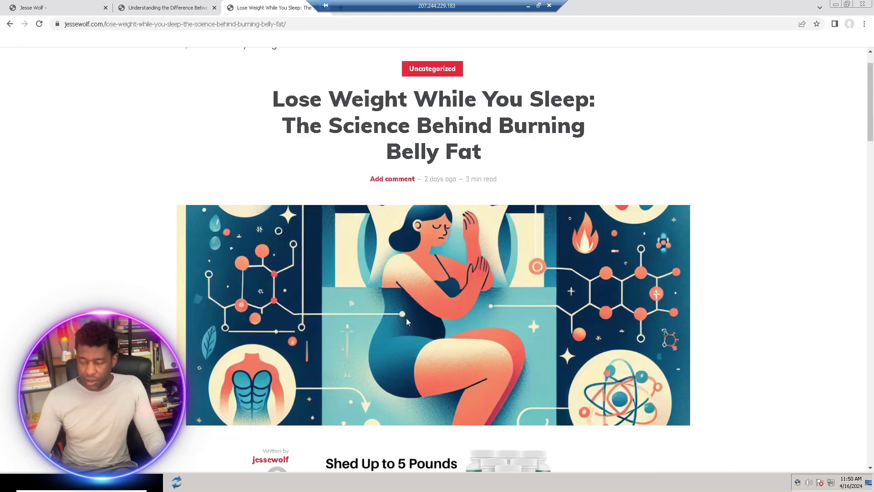
Step: Read through the jessewolf.com 'Lose Weight While You Sleep' article, then minimize Chrome
scroll(407, 318, "down", 8)
scroll(401, 303, "up", 1)
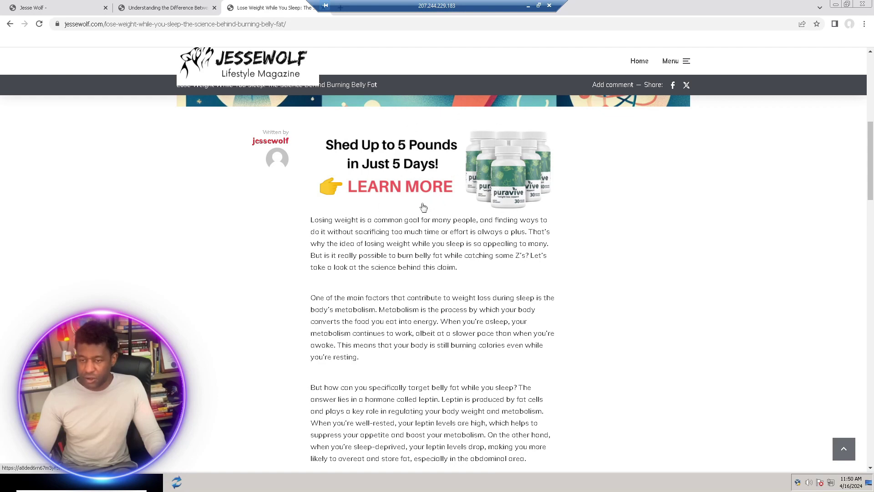
scroll(414, 243, "down", 9)
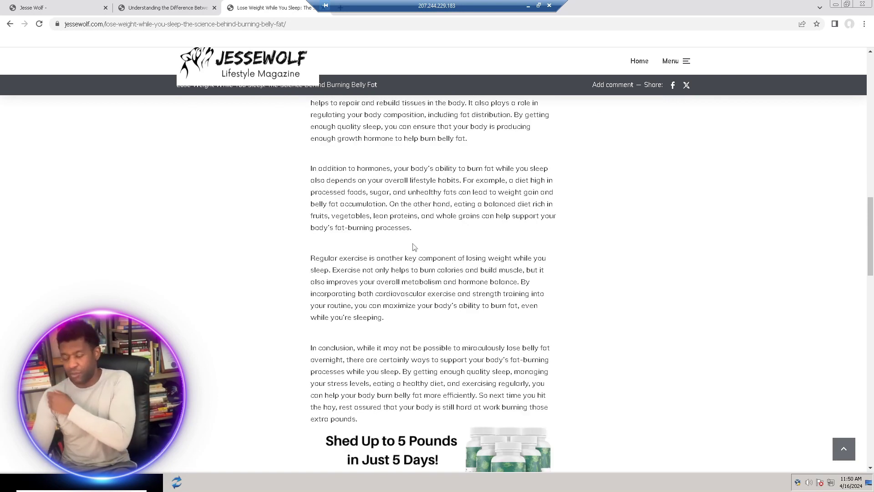
scroll(413, 244, "down", 2)
scroll(415, 246, "down", 4)
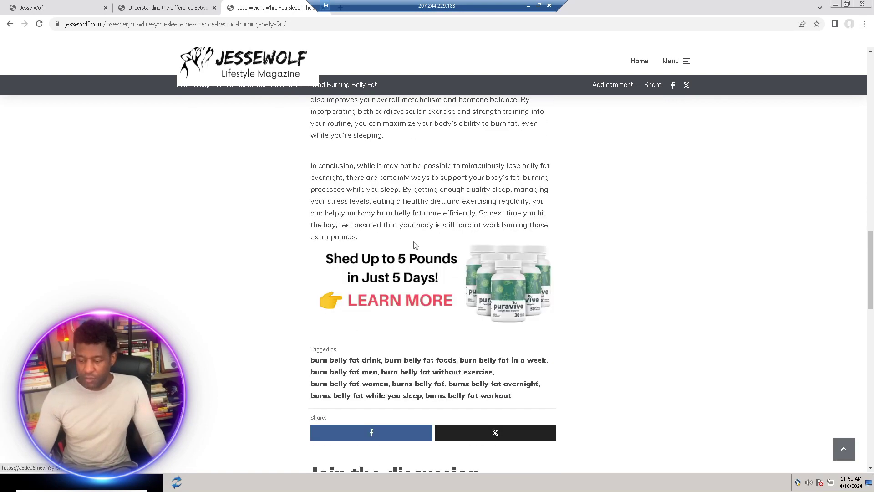
scroll(417, 244, "up", 2)
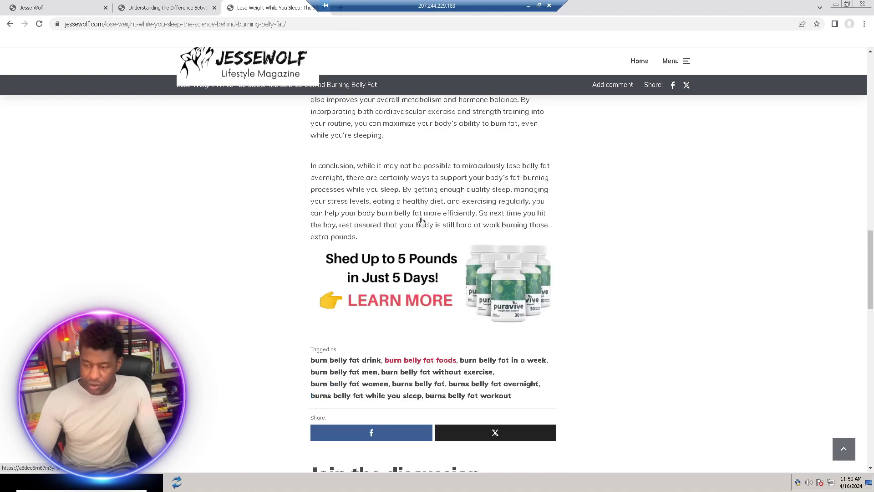
scroll(421, 221, "up", 9)
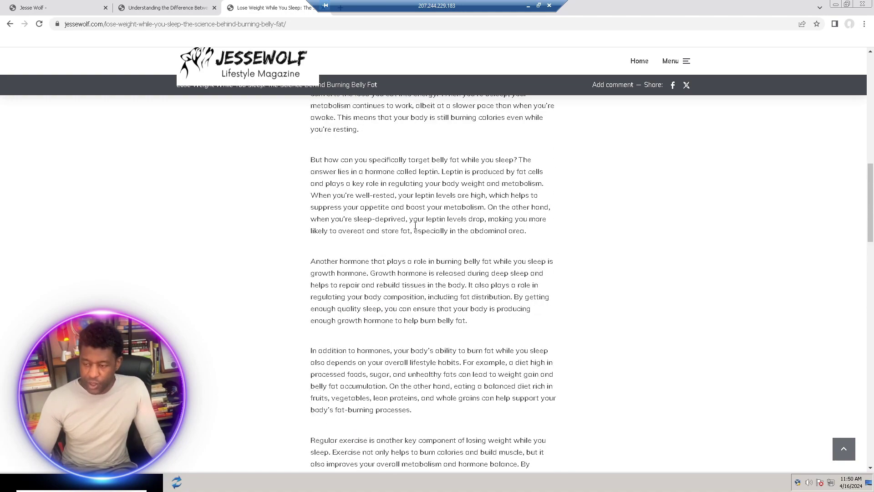
scroll(416, 225, "up", 4)
scroll(410, 218, "up", 3)
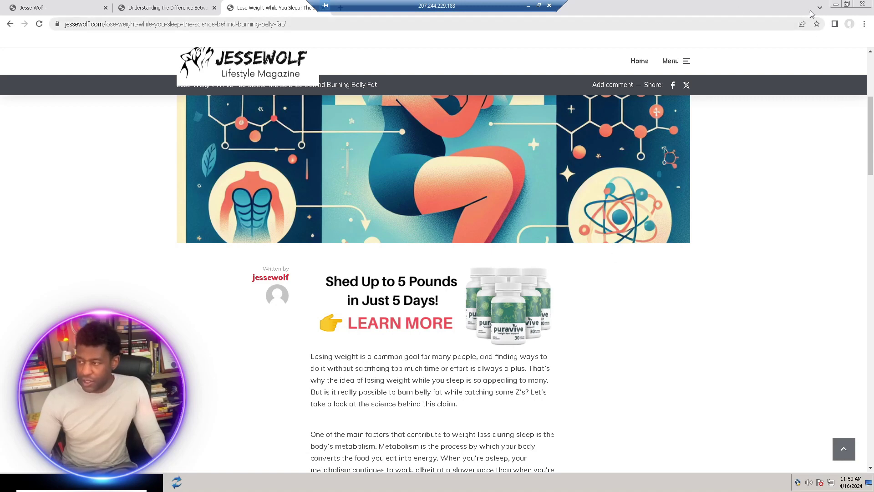
left_click(836, 6)
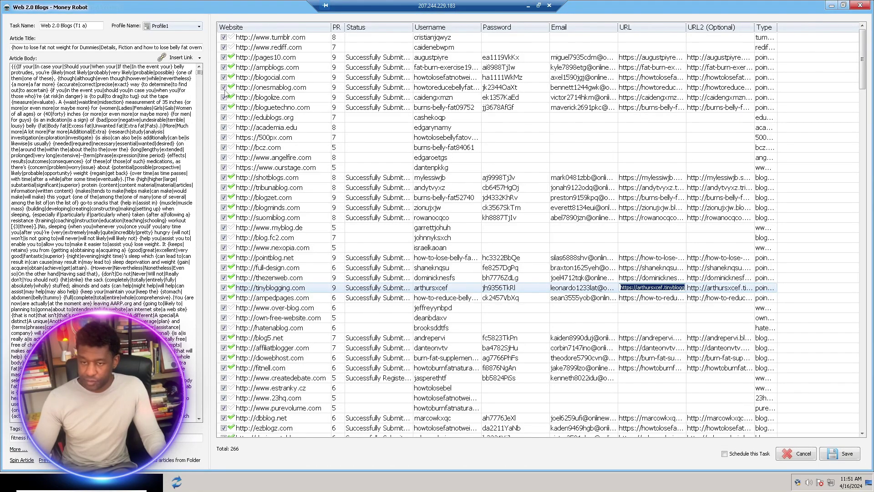
Step: Minimize the Web 2.0 Blogs (T1 a) task window to reveal the main task list
left_click(830, 6)
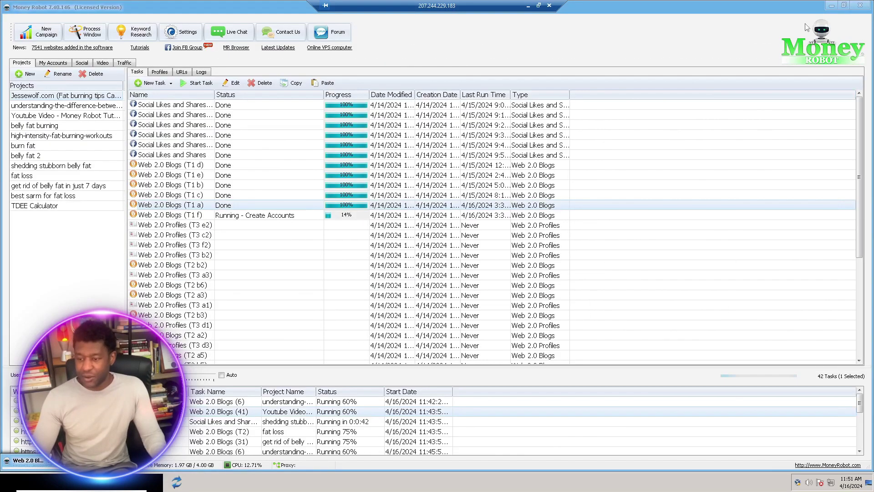